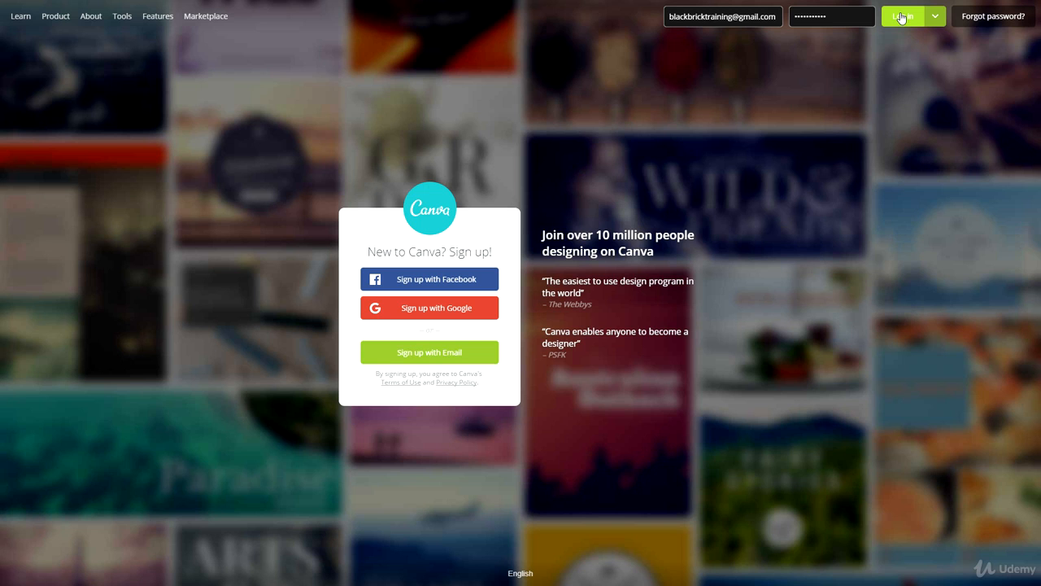
# Log in to the Canva account with the credentials already filled in
pyautogui.click(901, 18)
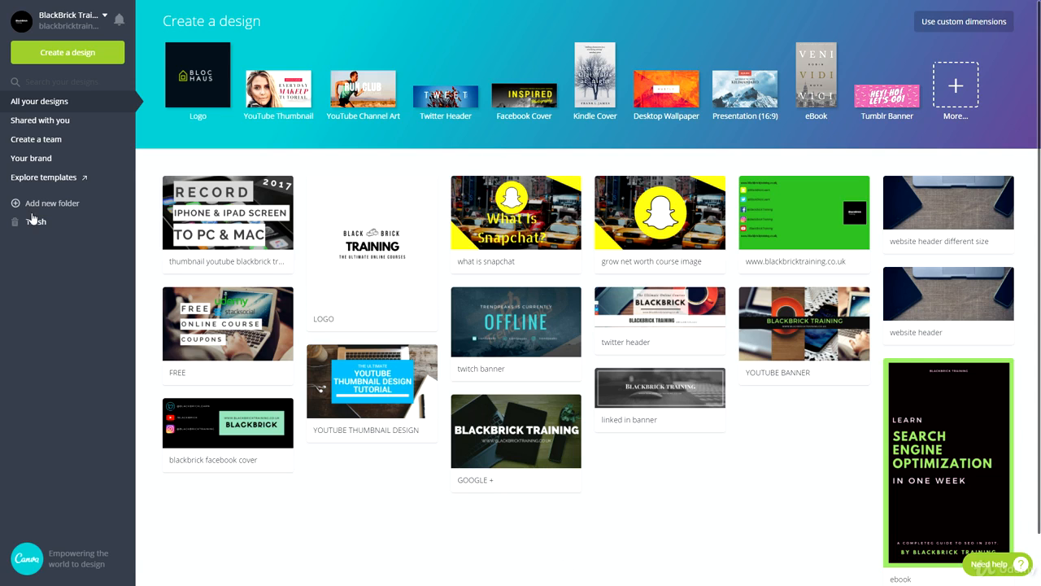
# Look at the account options and at the options for the first saved YouTube thumbnail design
pyautogui.click(271, 196)
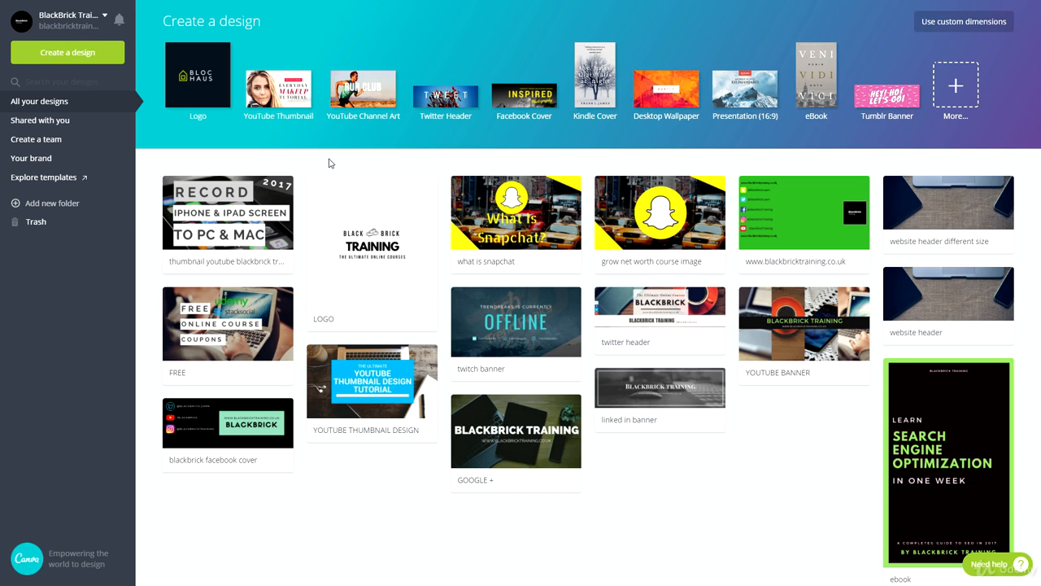
pyautogui.moveTo(262, 199)
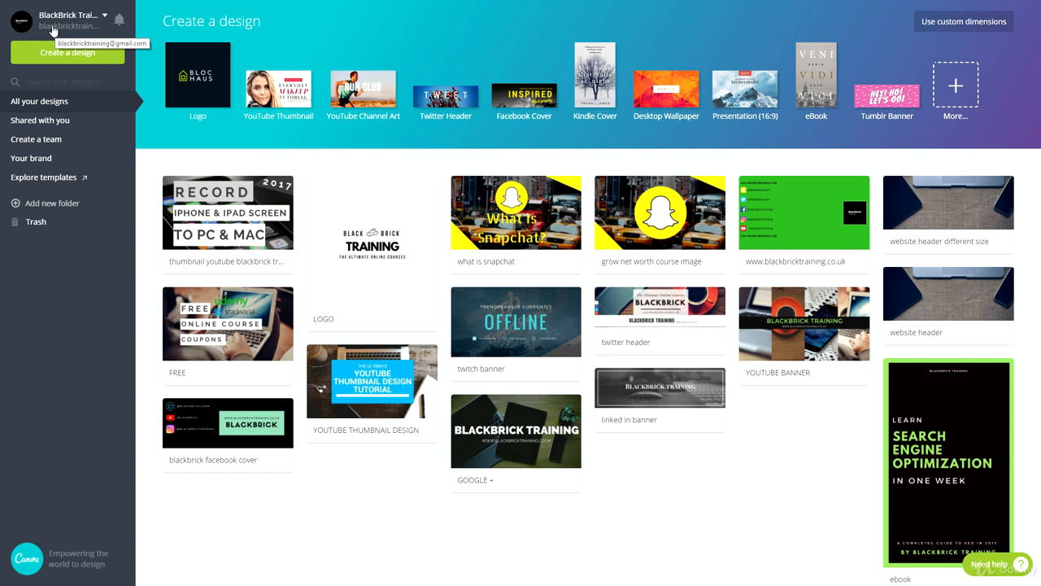
pyautogui.click(103, 20)
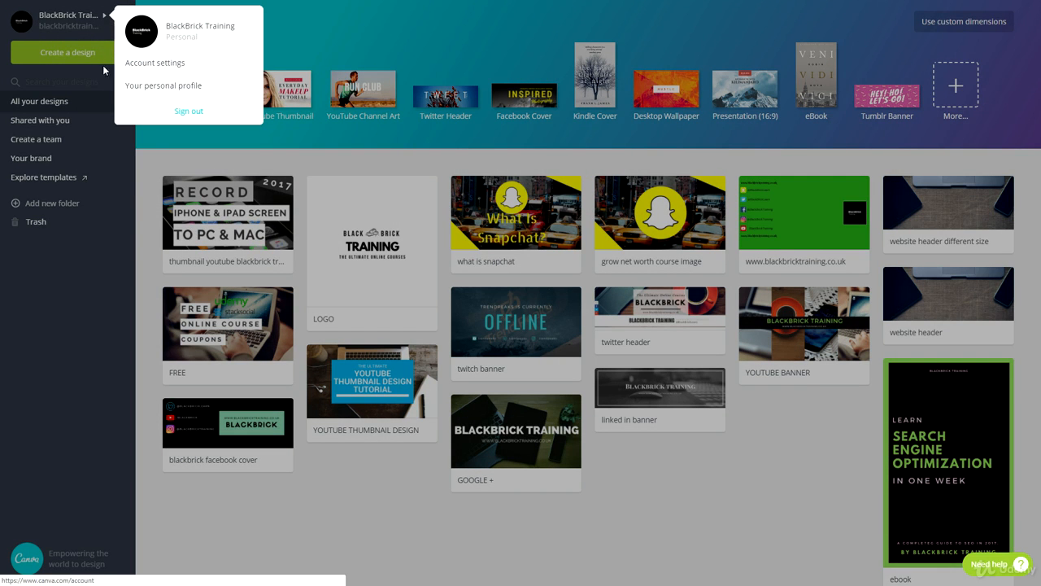
pyautogui.click(292, 43)
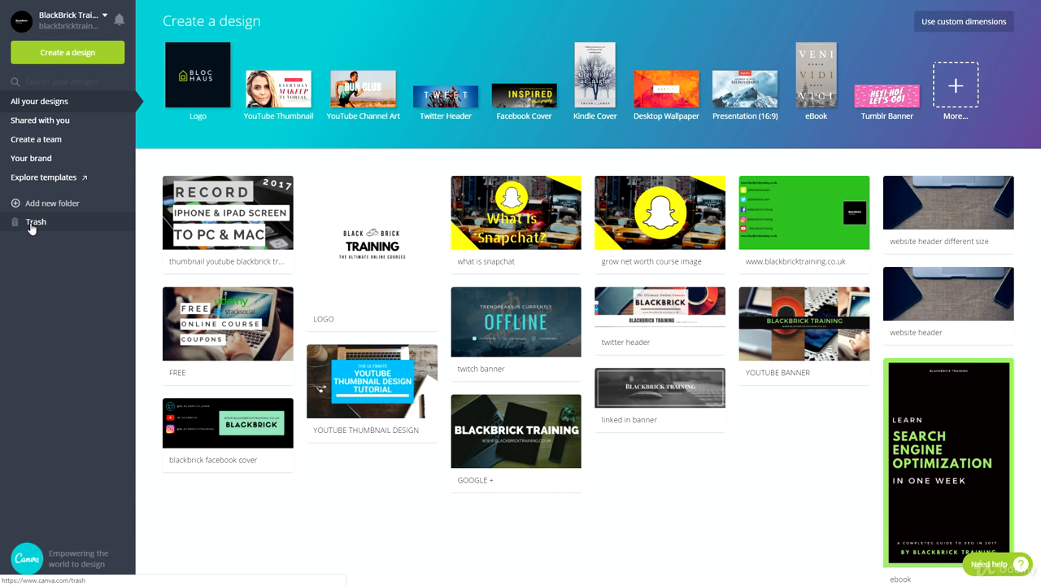
pyautogui.click(281, 189)
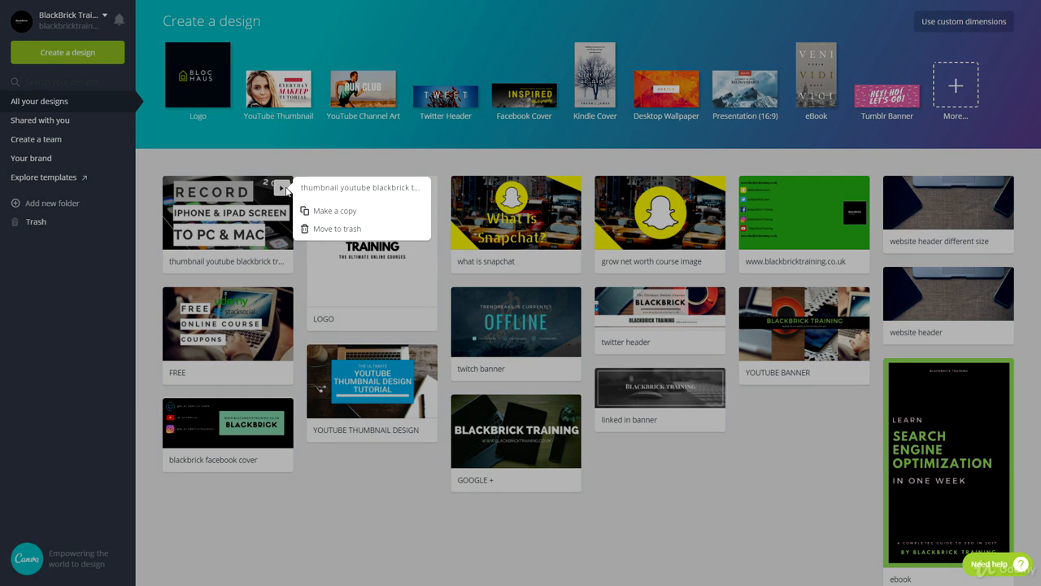
pyautogui.click(729, 499)
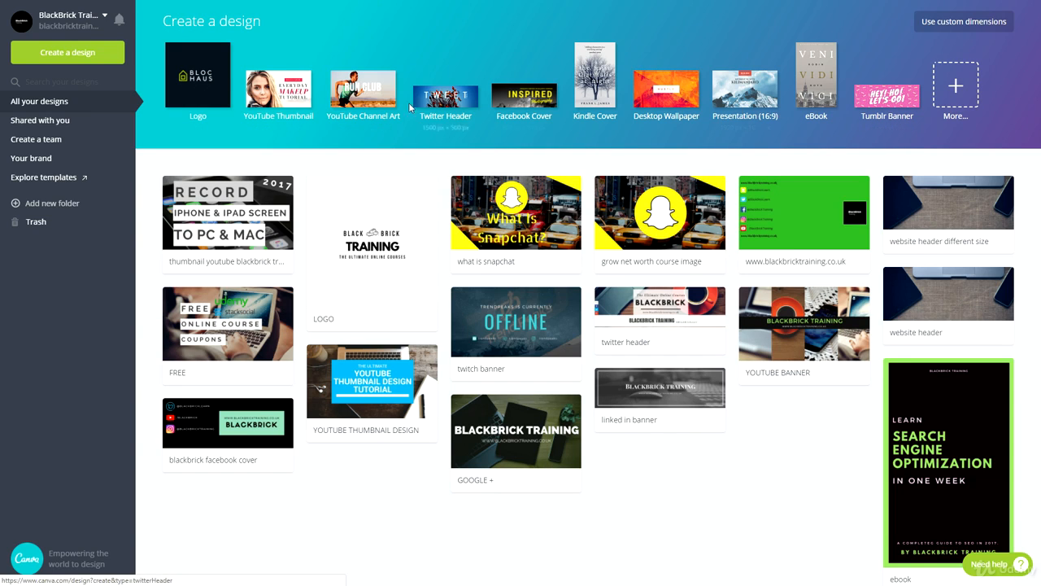
# Create a new YouTube Thumbnail design from the Social Media & Email Headers section of the full design type list
pyautogui.click(952, 84)
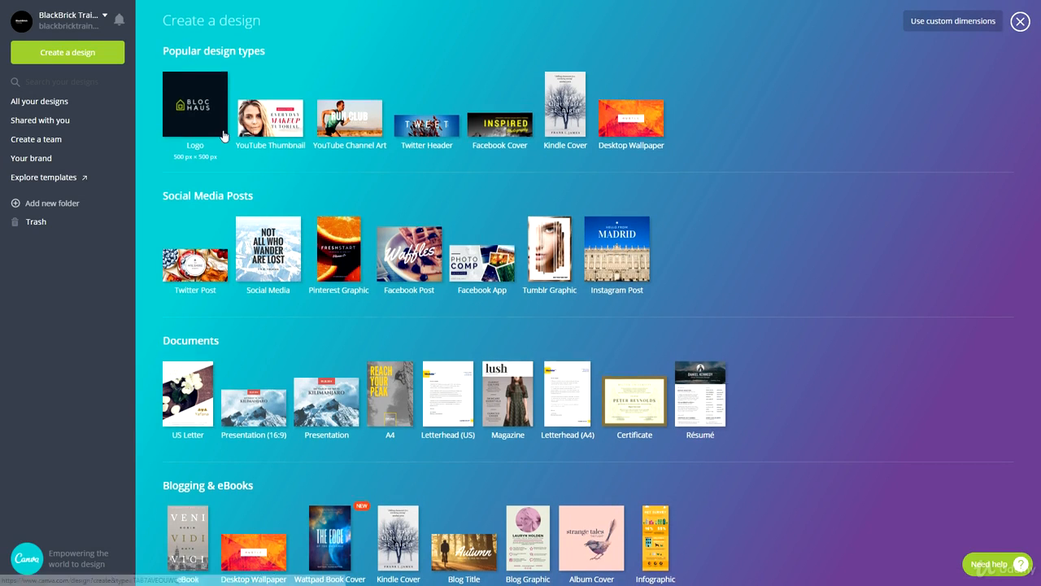
pyautogui.scroll(-2, 174, 37)
pyautogui.scroll(-1, 195, 57)
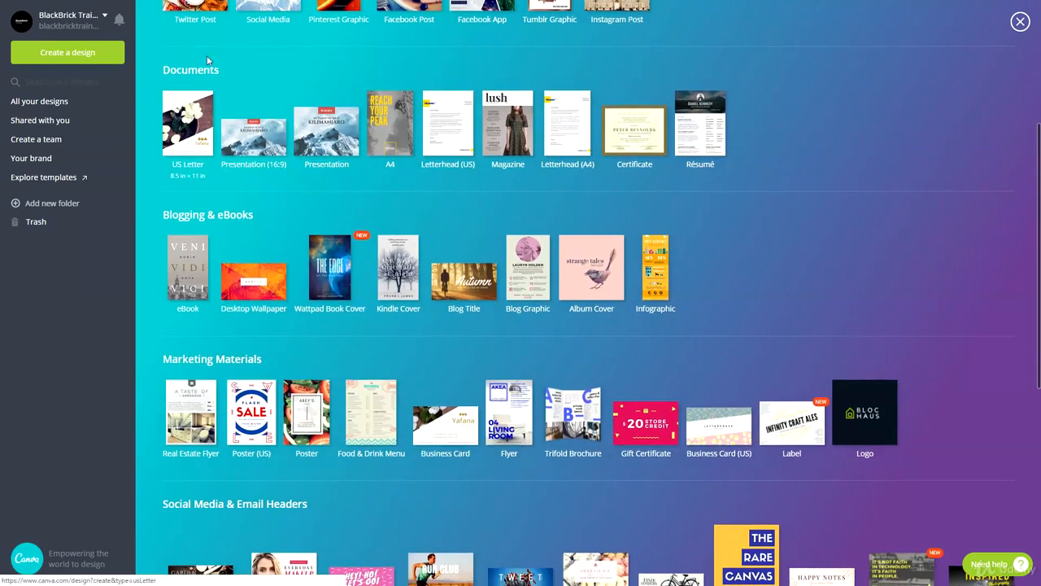
pyautogui.scroll(-2, 185, 157)
pyautogui.scroll(-1, 207, 138)
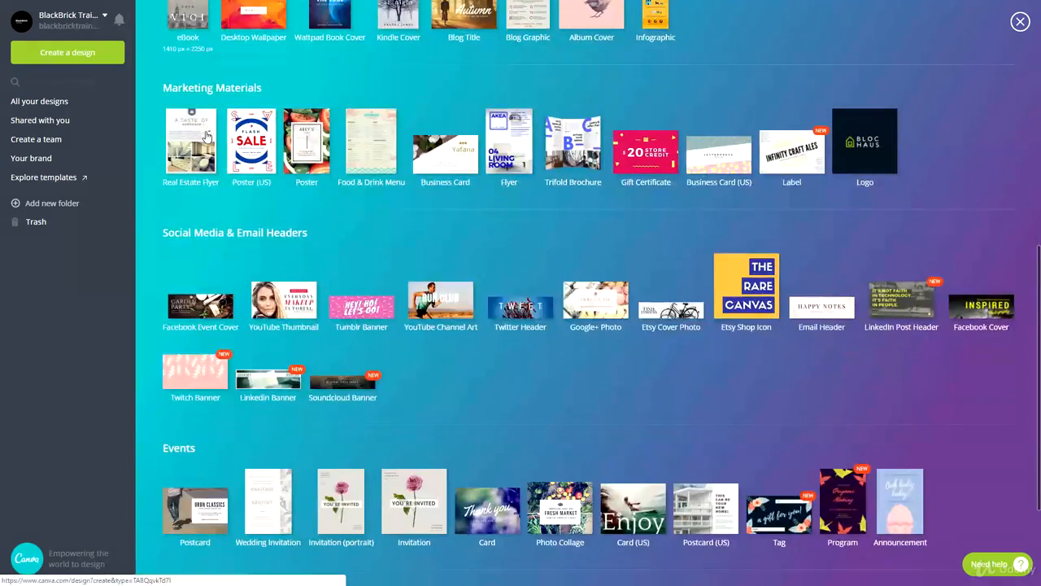
pyautogui.scroll(-2, 246, 87)
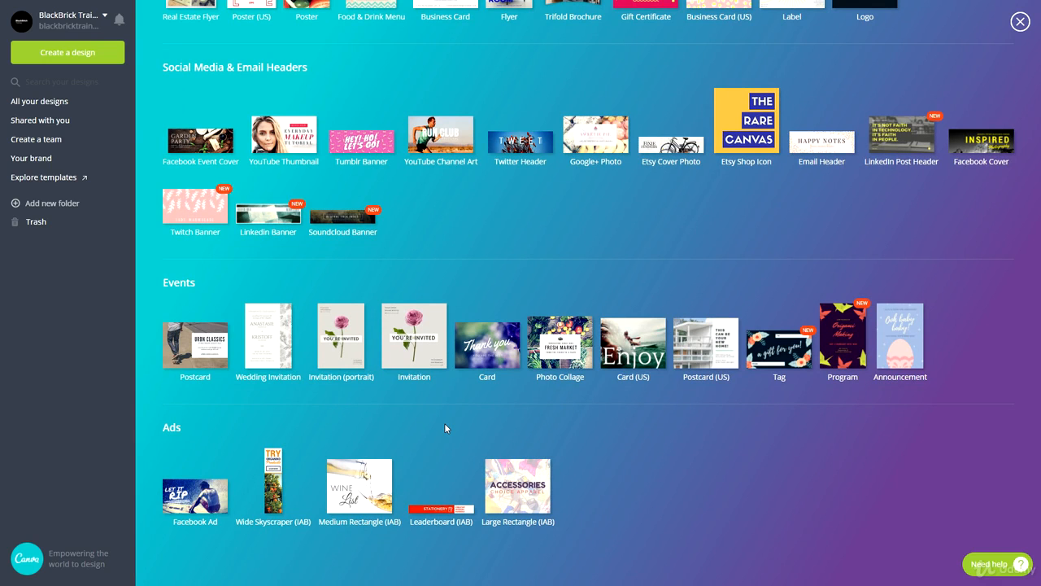
pyautogui.scroll(3, 447, 427)
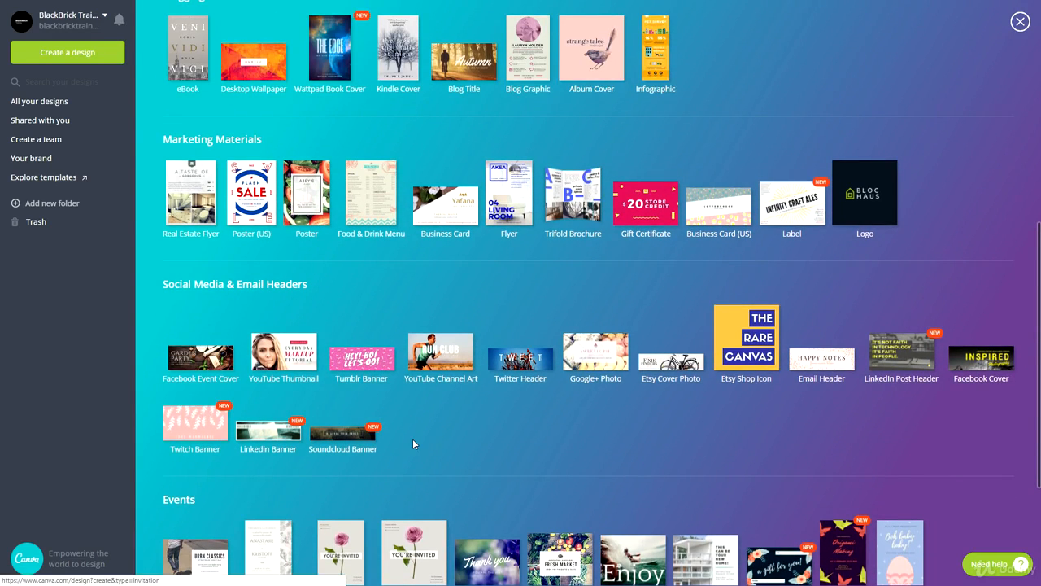
pyautogui.click(298, 359)
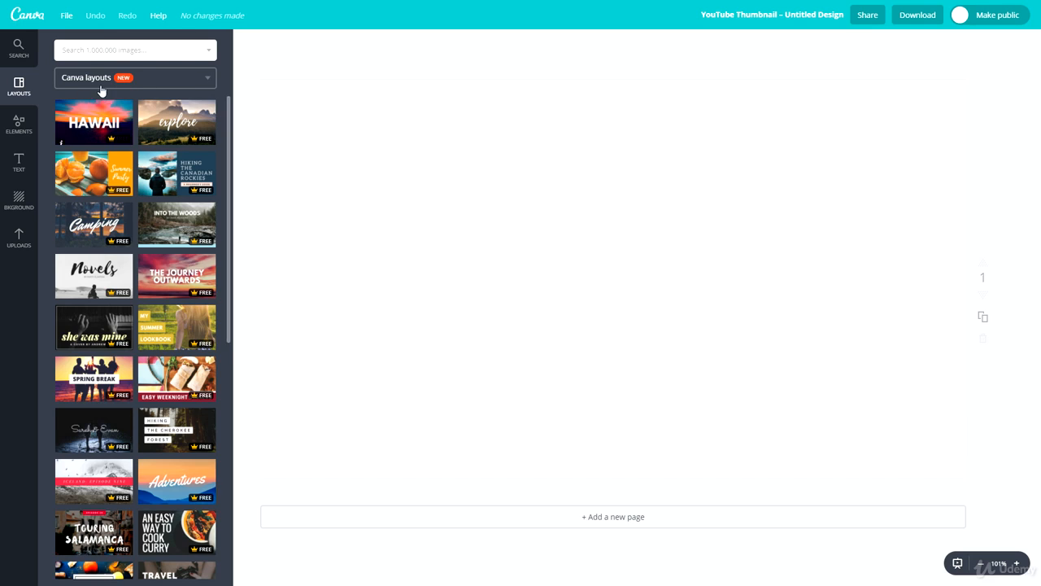
# Apply the "explore" Canva layout to the blank page and undo it
pyautogui.click(186, 128)
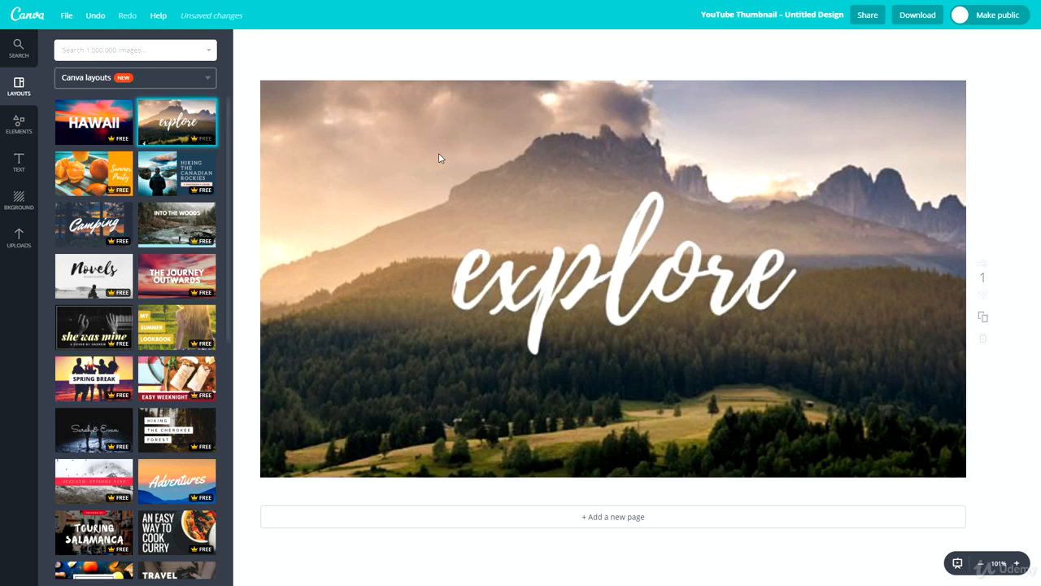
pyautogui.click(557, 300)
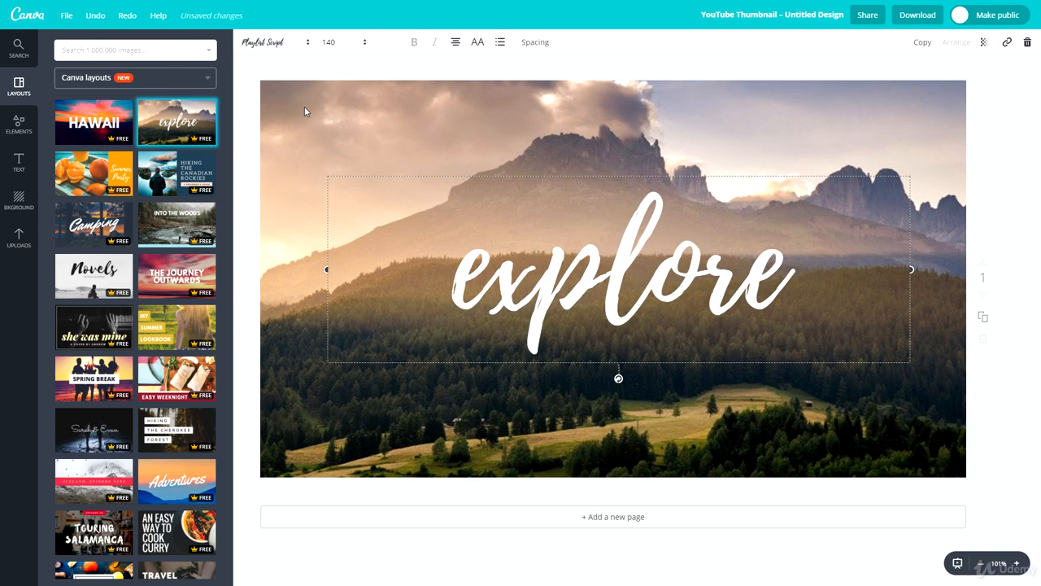
pyautogui.hotkey('ctrl', 'z')
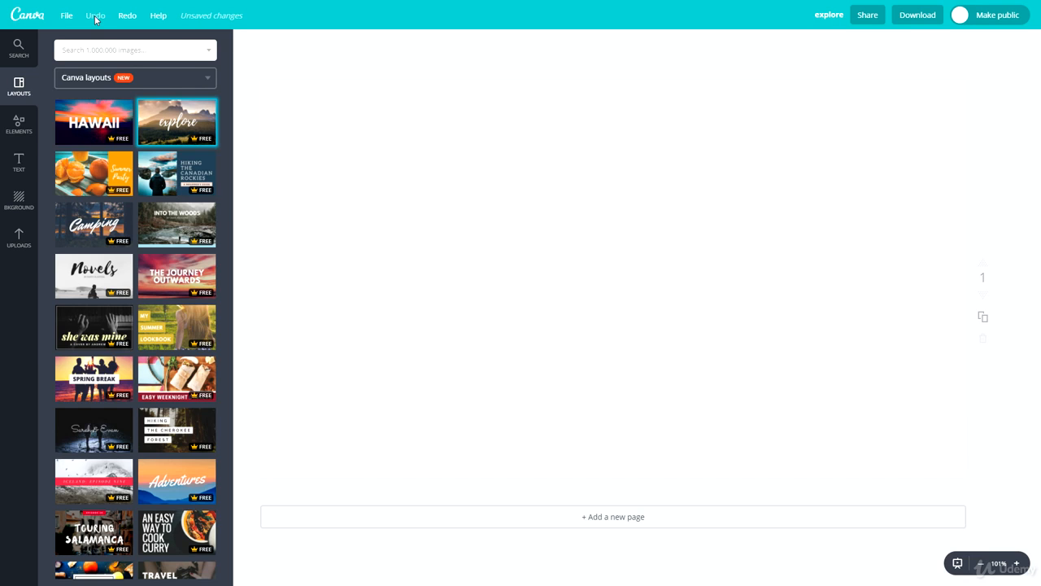
# Review the file options, and redo and undo the "explore" layout once more
pyautogui.click(67, 16)
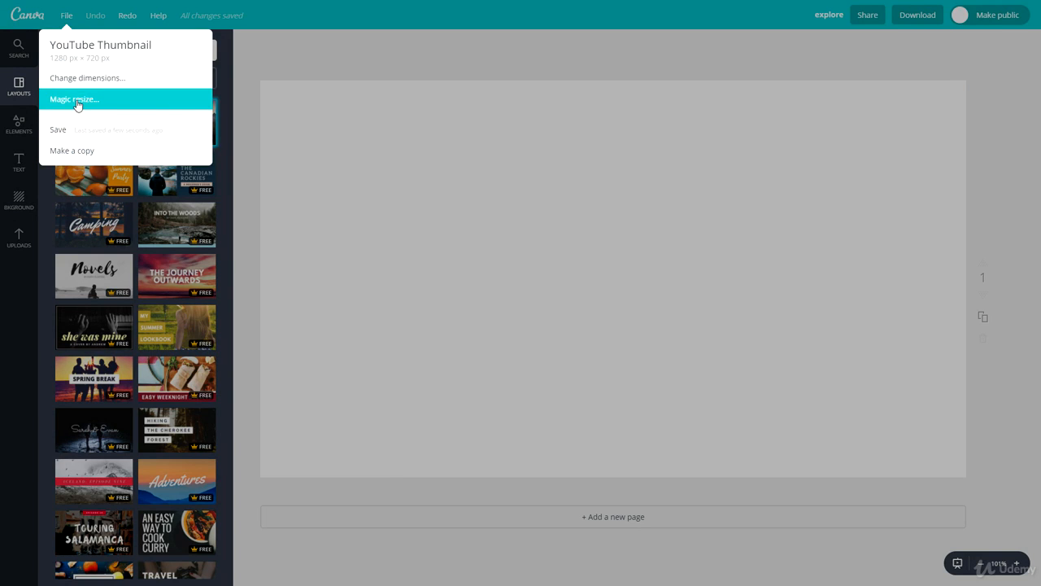
pyautogui.click(65, 16)
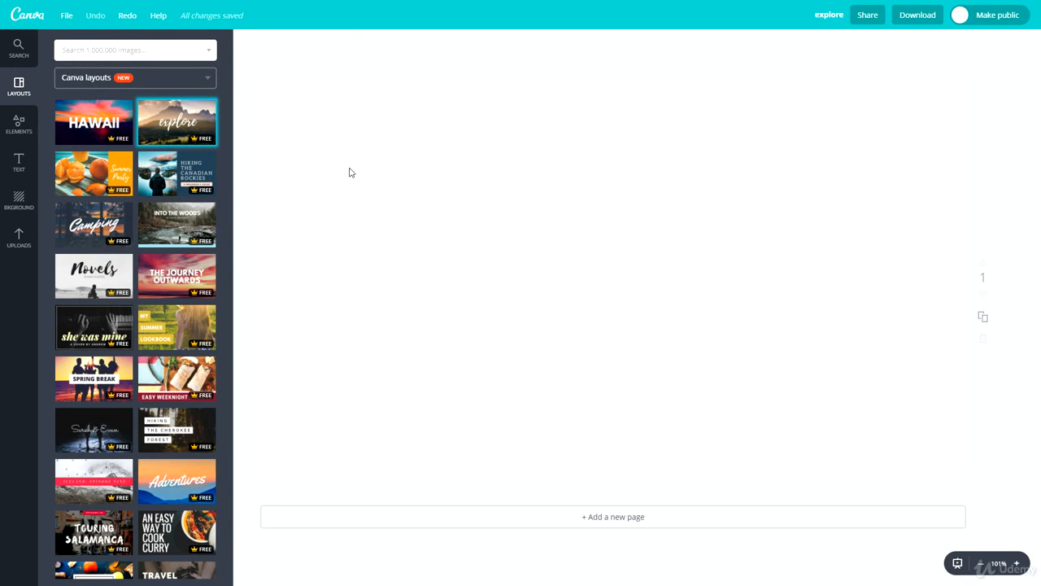
pyautogui.click(126, 16)
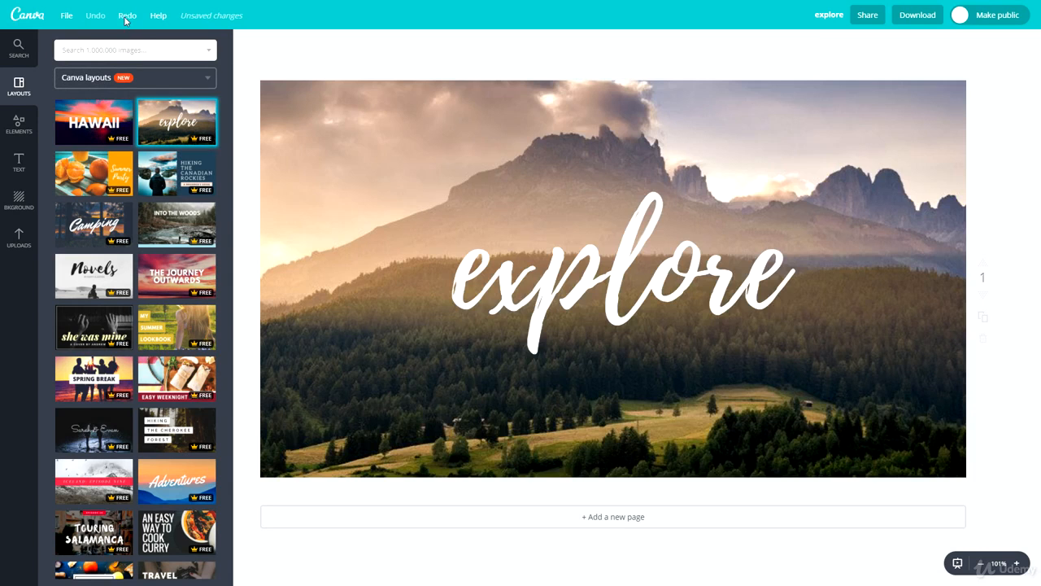
pyautogui.click(96, 15)
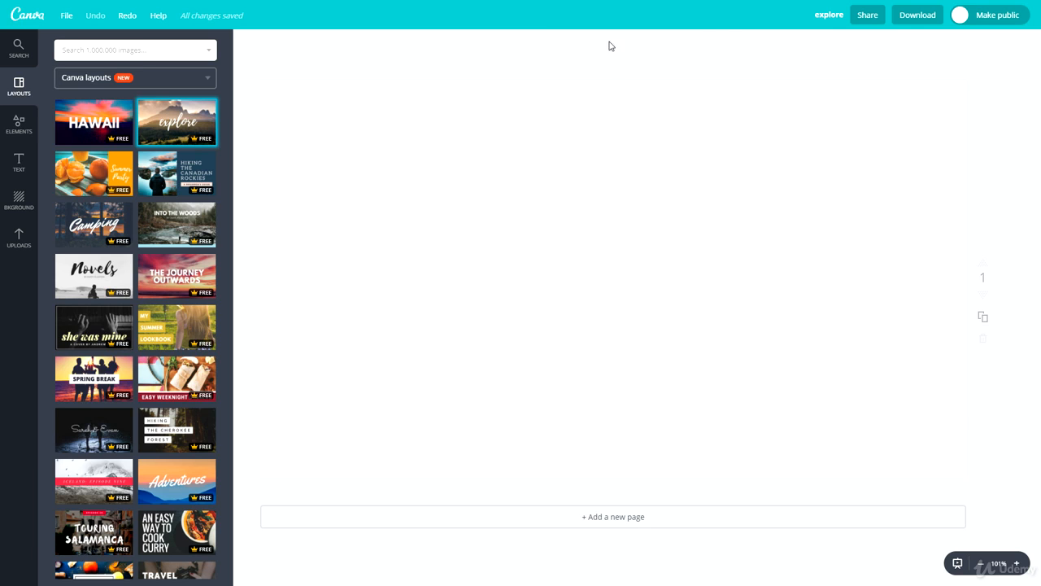
# Rename the design as "test file"
pyautogui.click(829, 15)
pyautogui.write('test file')
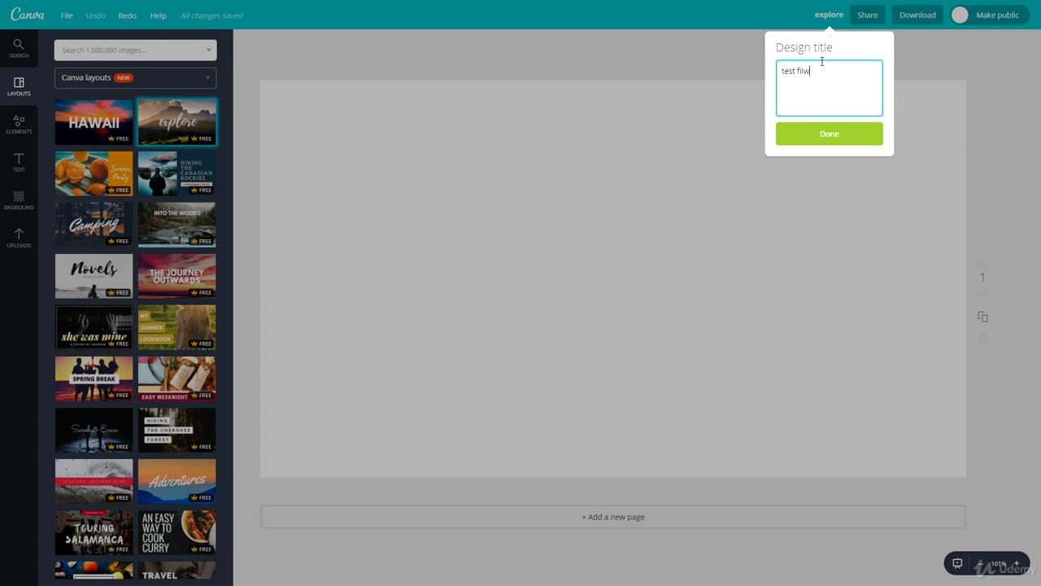
pyautogui.press('Return')
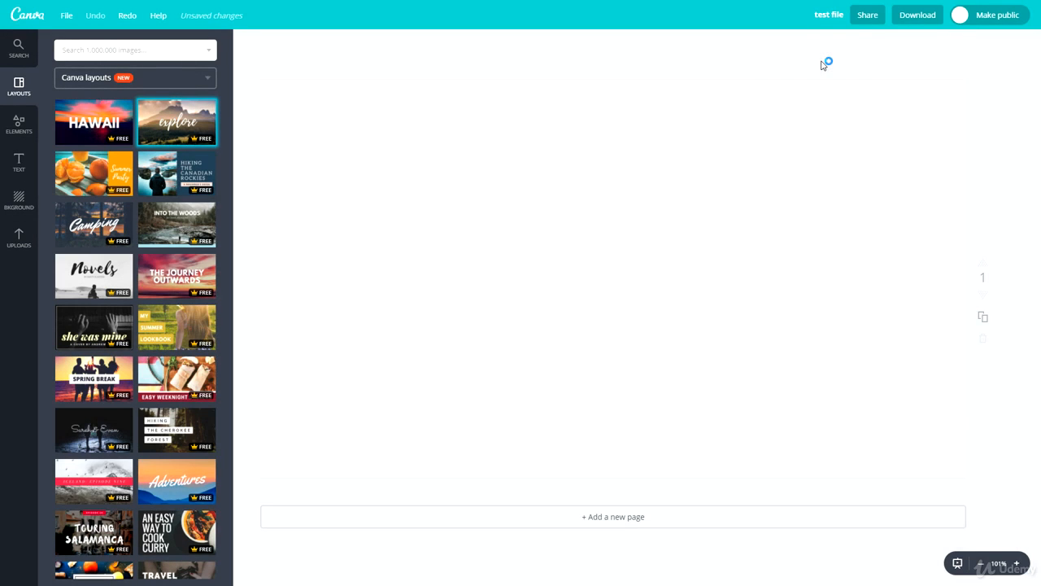
# Review the People, Social, Link and Embed options for sharing the design
pyautogui.click(867, 15)
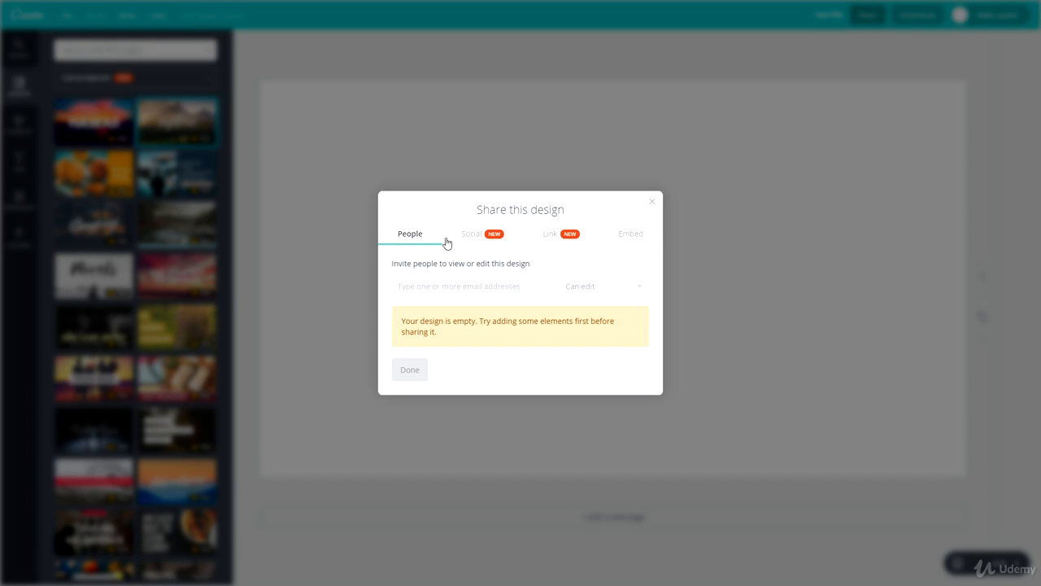
pyautogui.click(472, 235)
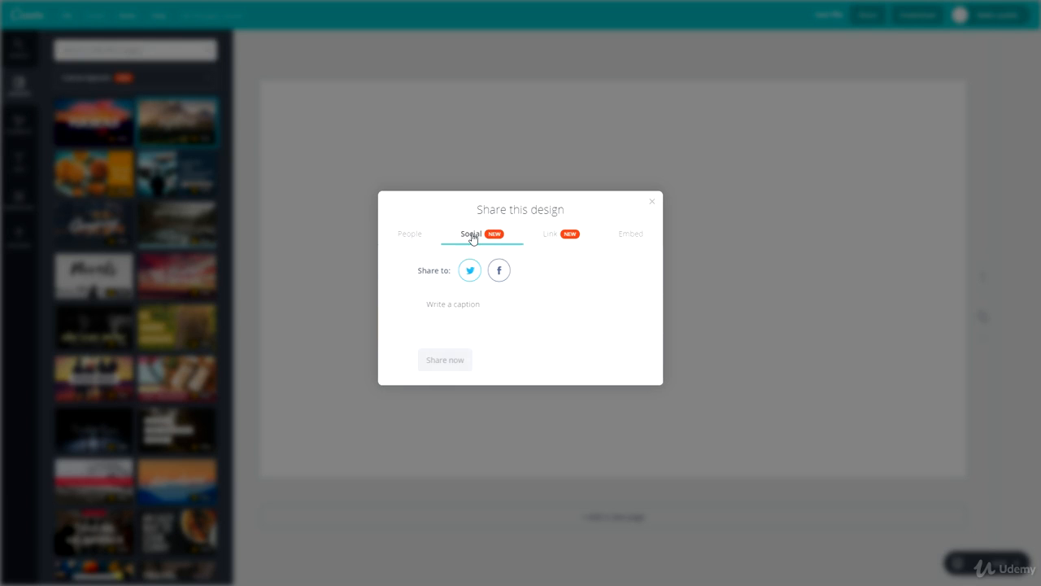
pyautogui.click(562, 240)
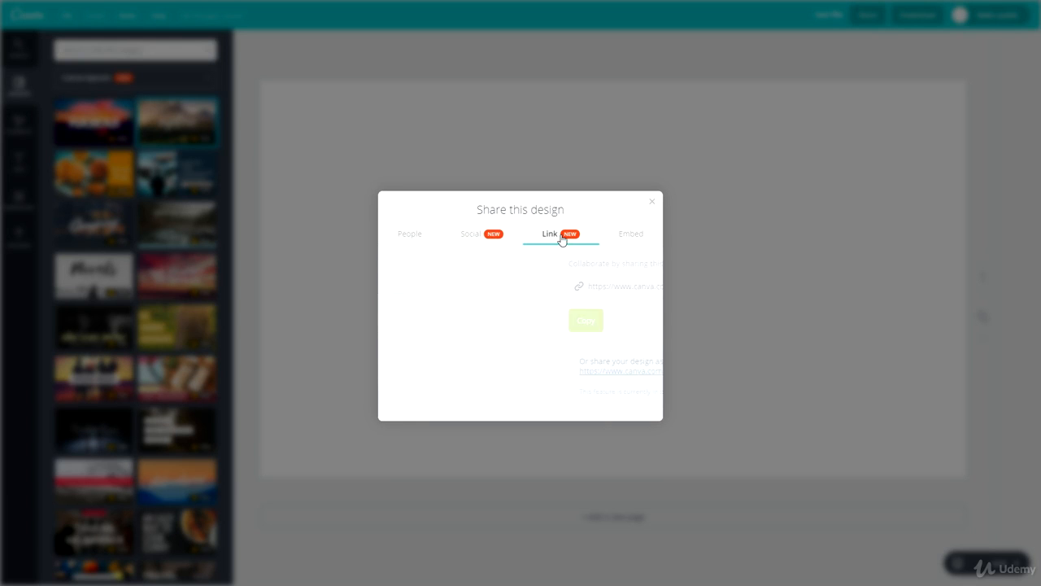
pyautogui.click(630, 240)
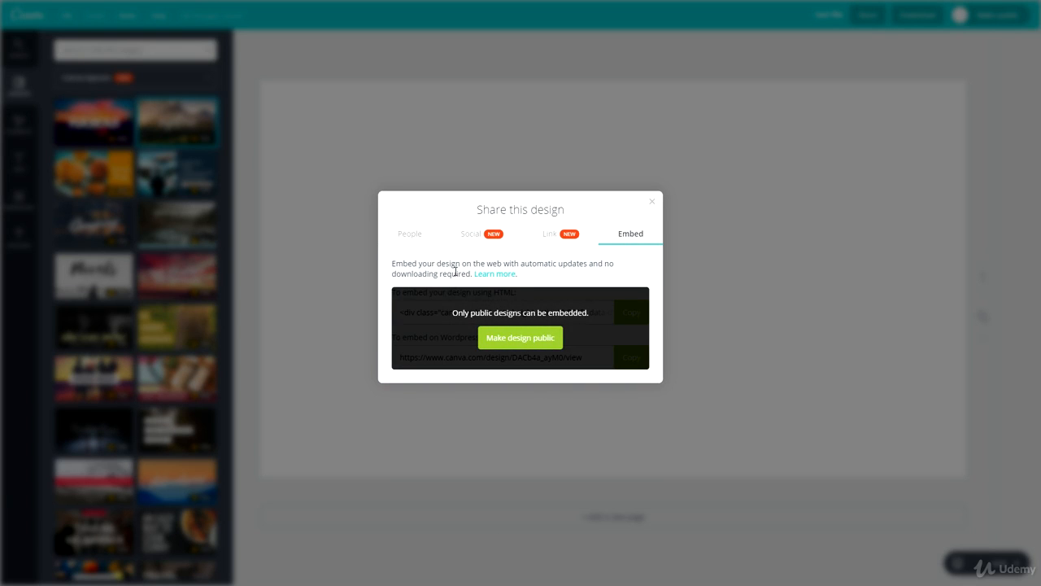
pyautogui.click(652, 205)
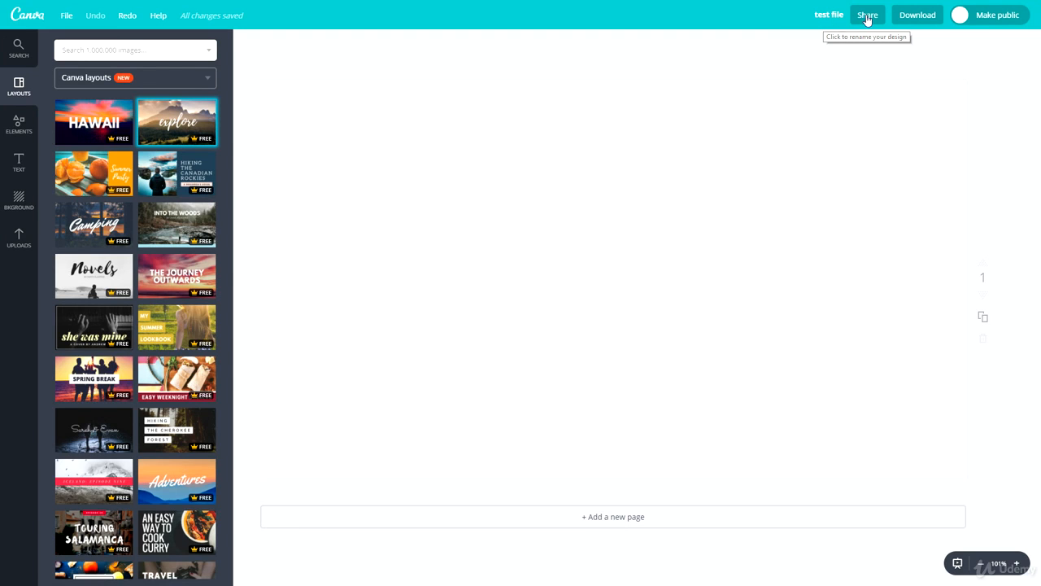
# Check the download options for the empty design and fill the page with the "explore" layout
pyautogui.click(917, 15)
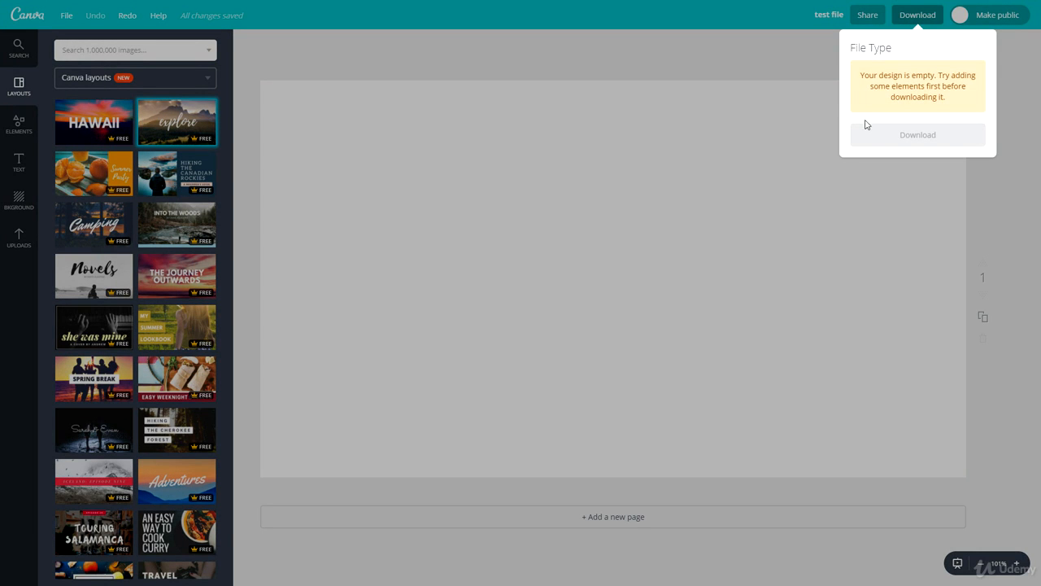
pyautogui.click(748, 109)
pyautogui.click(189, 122)
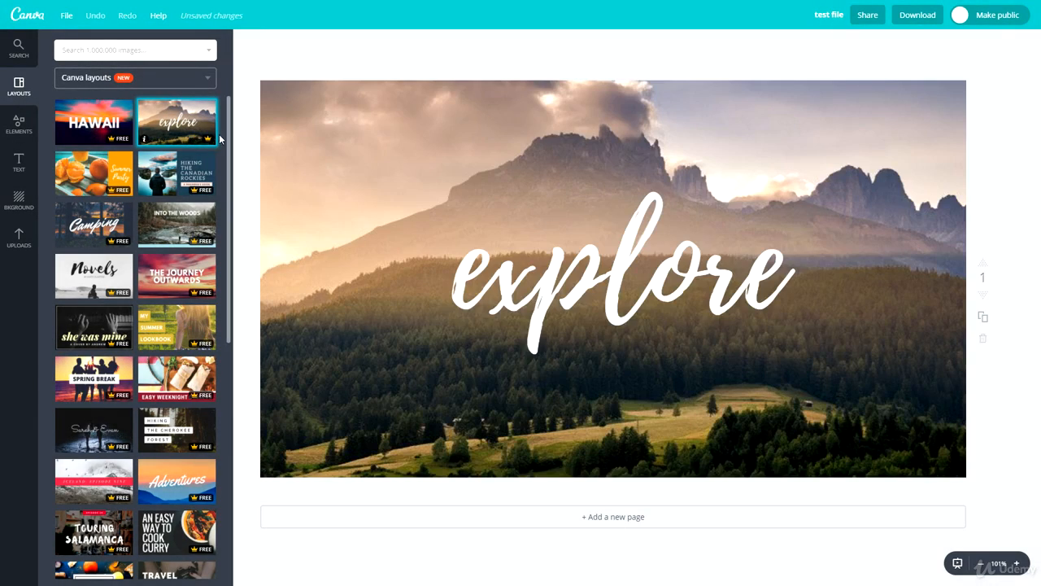
# Examine the file types available for downloading the design
pyautogui.click(917, 15)
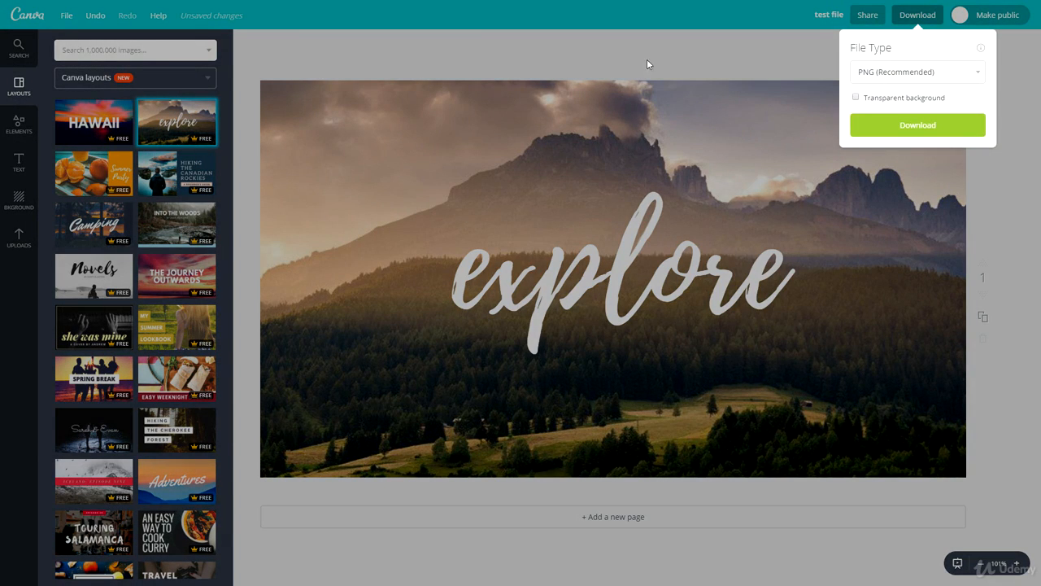
pyautogui.click(892, 76)
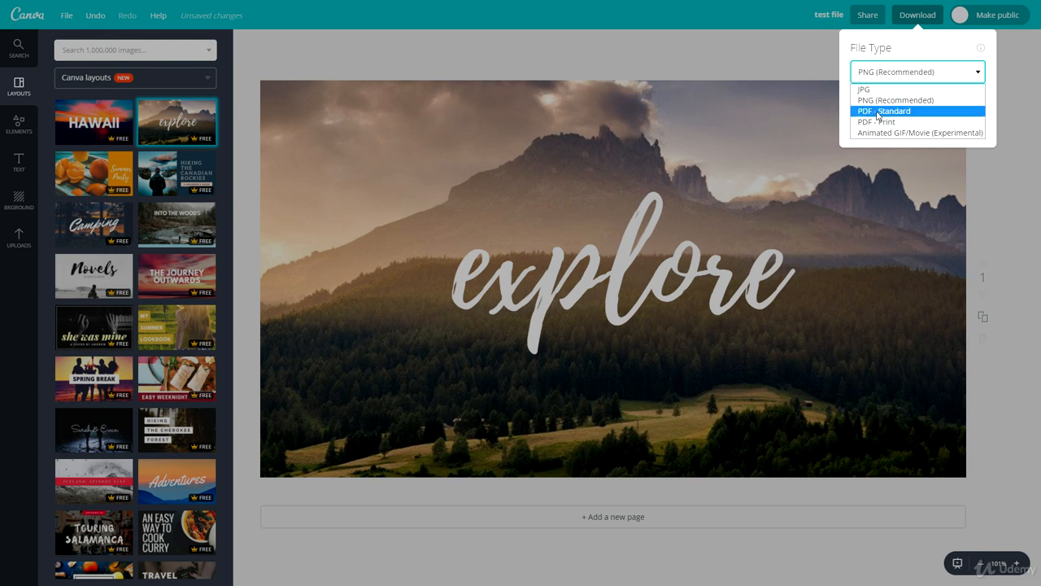
pyautogui.click(742, 67)
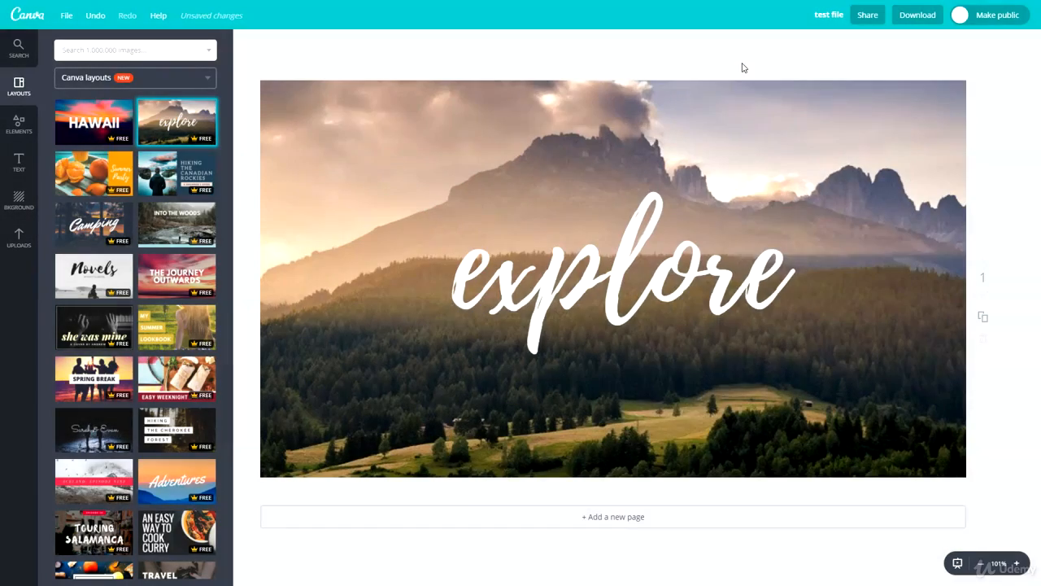
# Check the option for making the design public and browse the other Canva layouts
pyautogui.click(981, 18)
pyautogui.click(1017, 20)
pyautogui.scroll(-3, 128, 345)
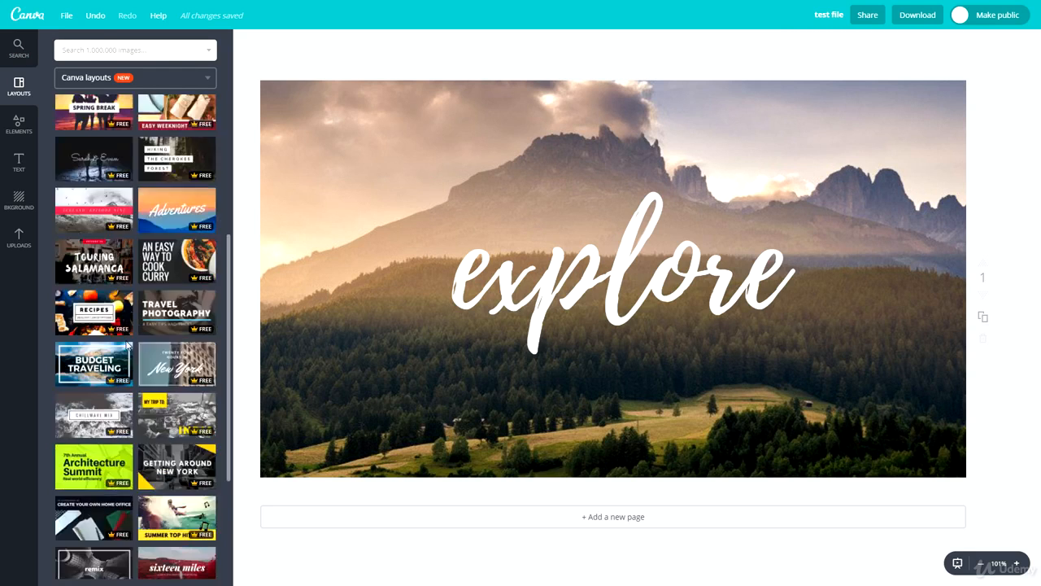
pyautogui.scroll(-3, 127, 346)
pyautogui.scroll(-3, 144, 335)
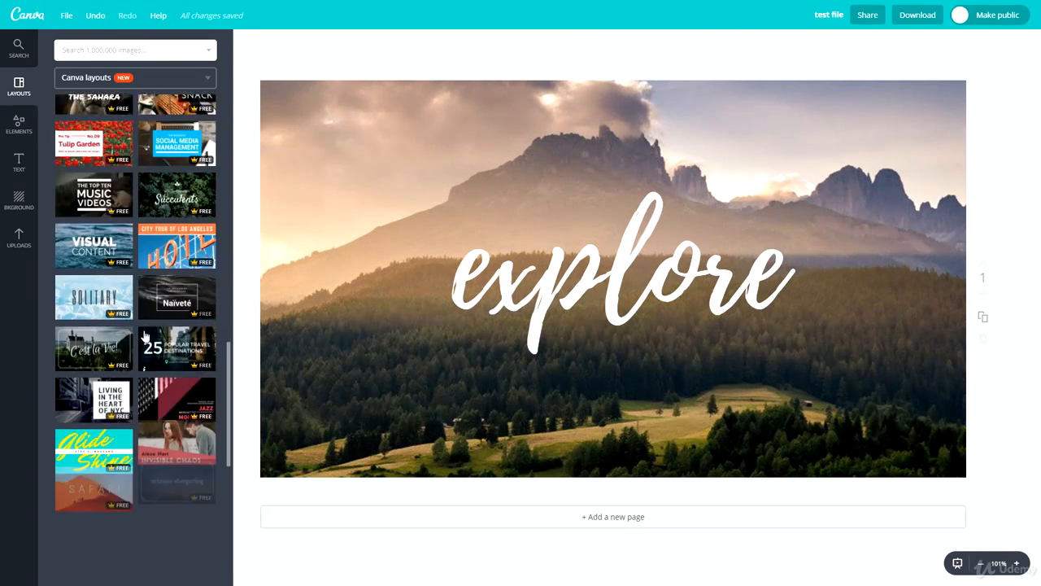
pyautogui.scroll(-1, 144, 336)
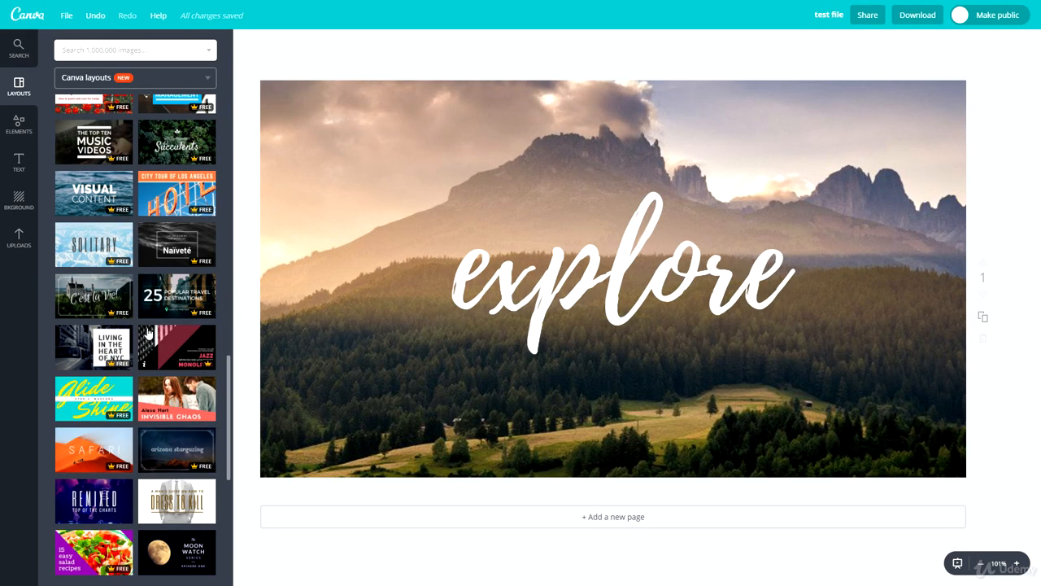
# Replace the page's design with the "How to cook really yummy burgers" layout from the Canva layouts
pyautogui.scroll(10, 145, 333)
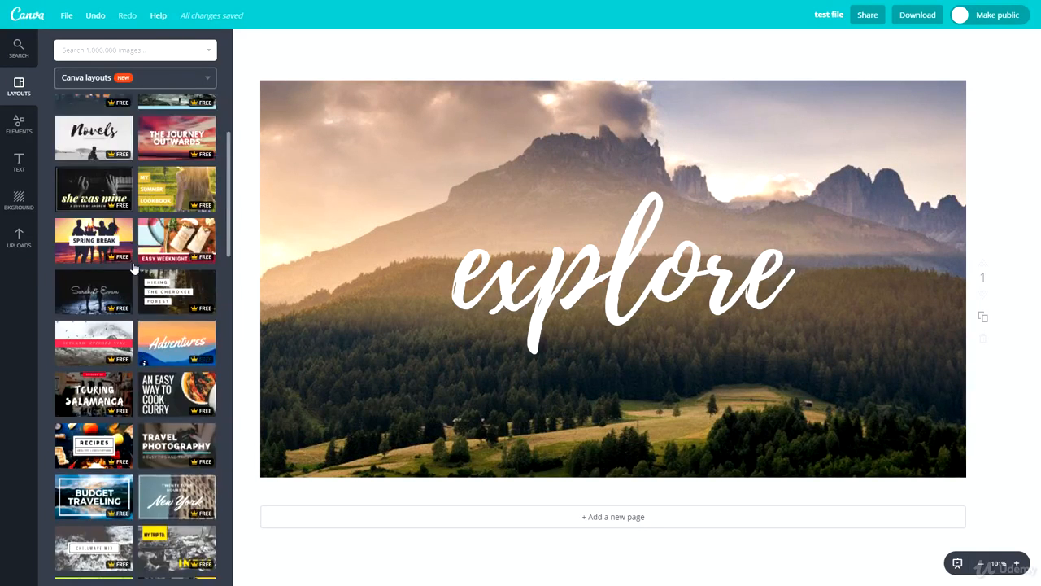
pyautogui.scroll(3, 134, 269)
pyautogui.scroll(-8, 150, 248)
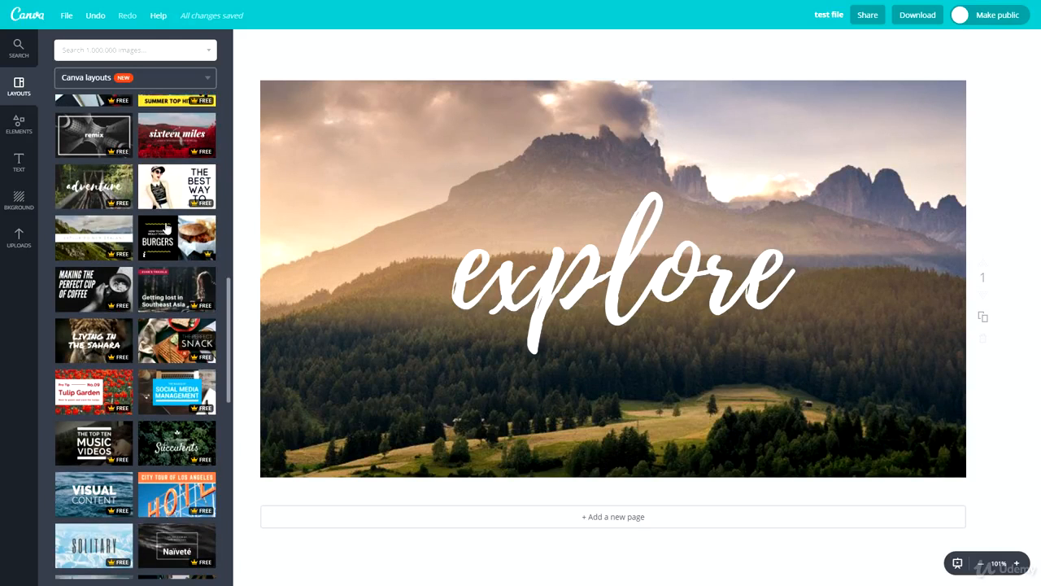
pyautogui.click(166, 230)
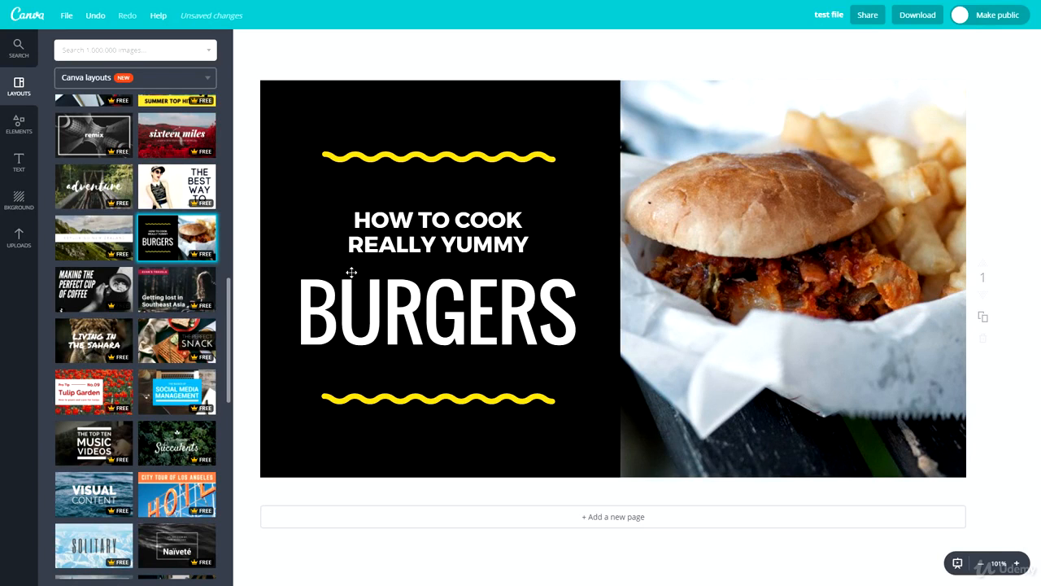
pyautogui.scroll(5, 158, 301)
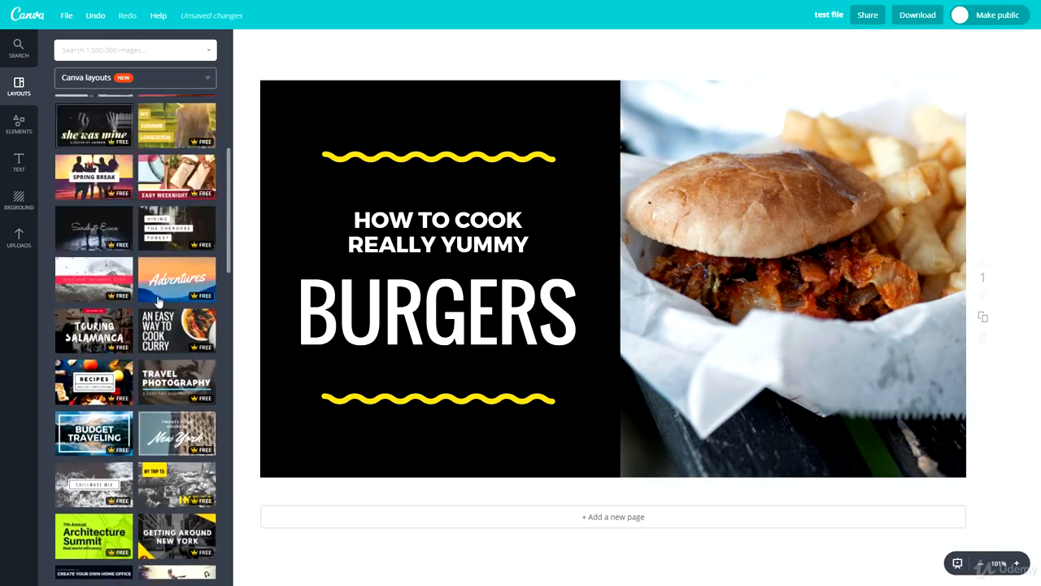
pyautogui.scroll(3, 159, 301)
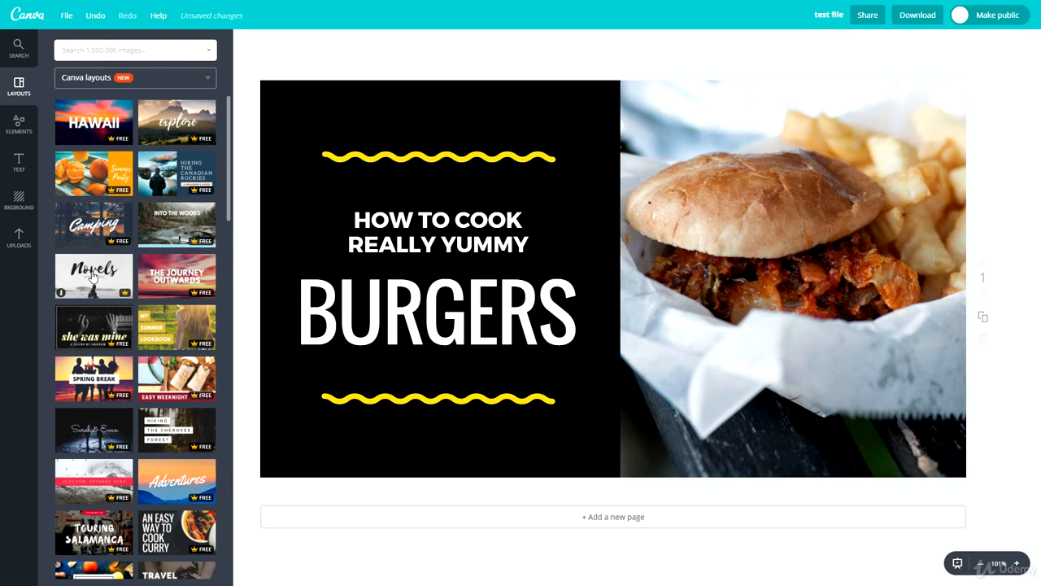
# Search the image library for "iphone" and look through the matching photos and illustrations
pyautogui.click(25, 52)
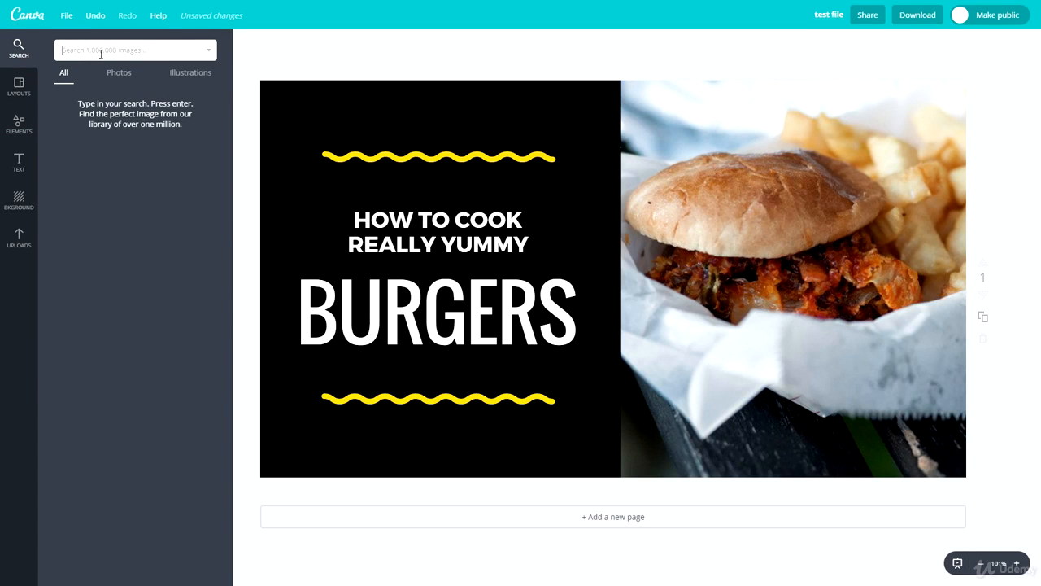
pyautogui.write('iphone')
pyautogui.press('Return')
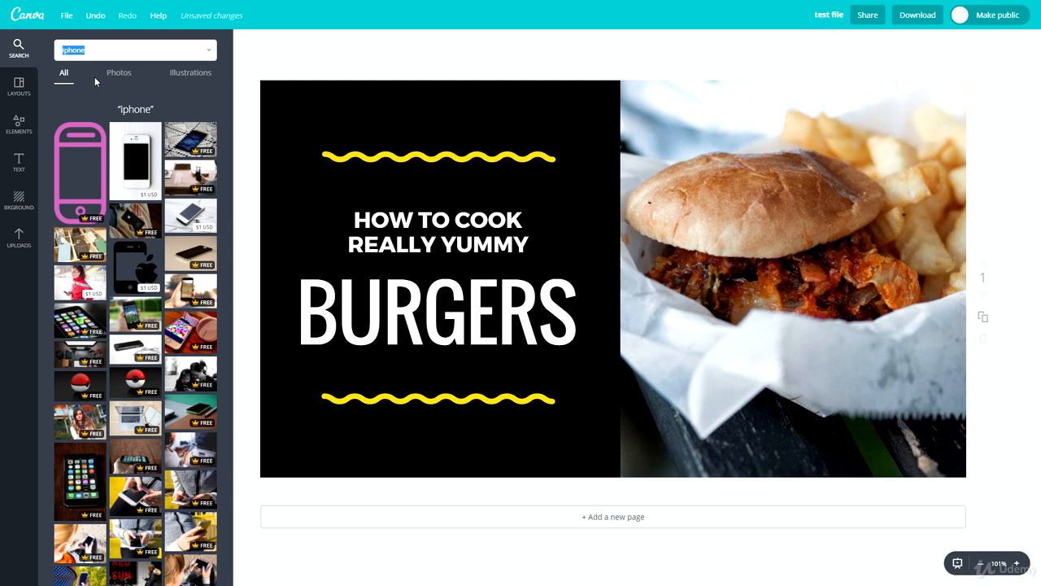
pyautogui.click(121, 74)
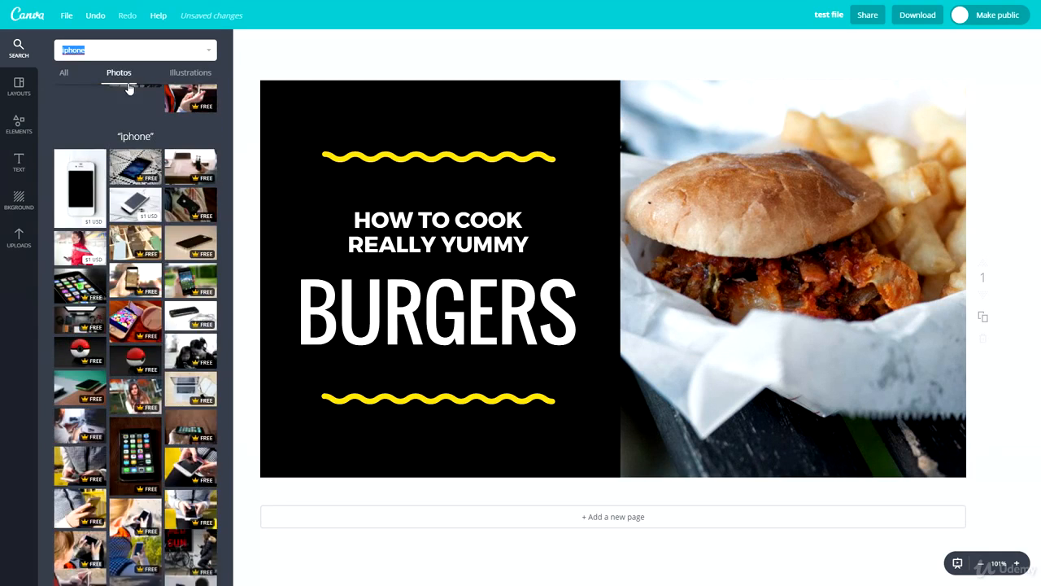
pyautogui.click(190, 72)
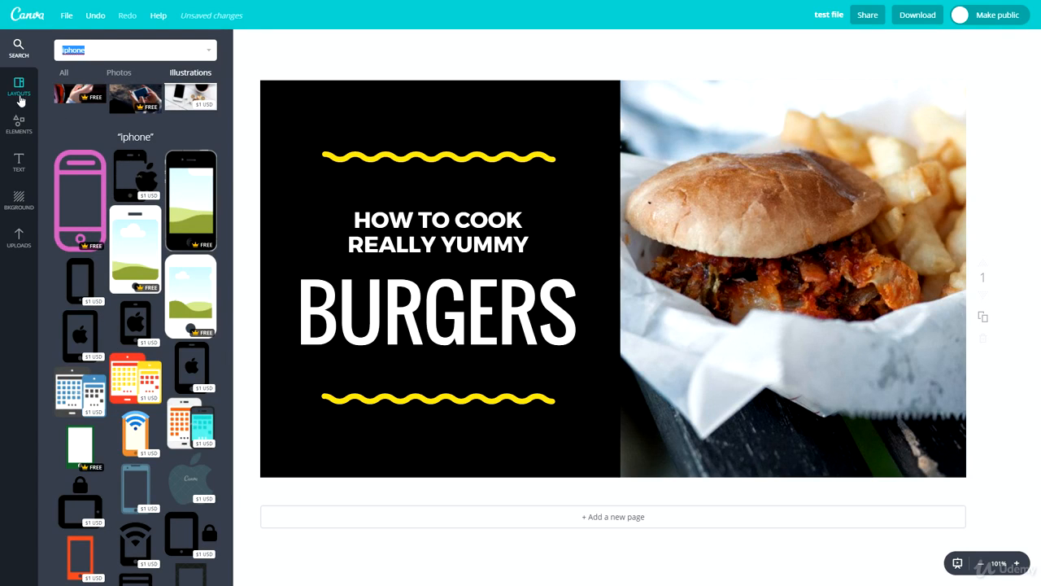
pyautogui.scroll(-4, 128, 218)
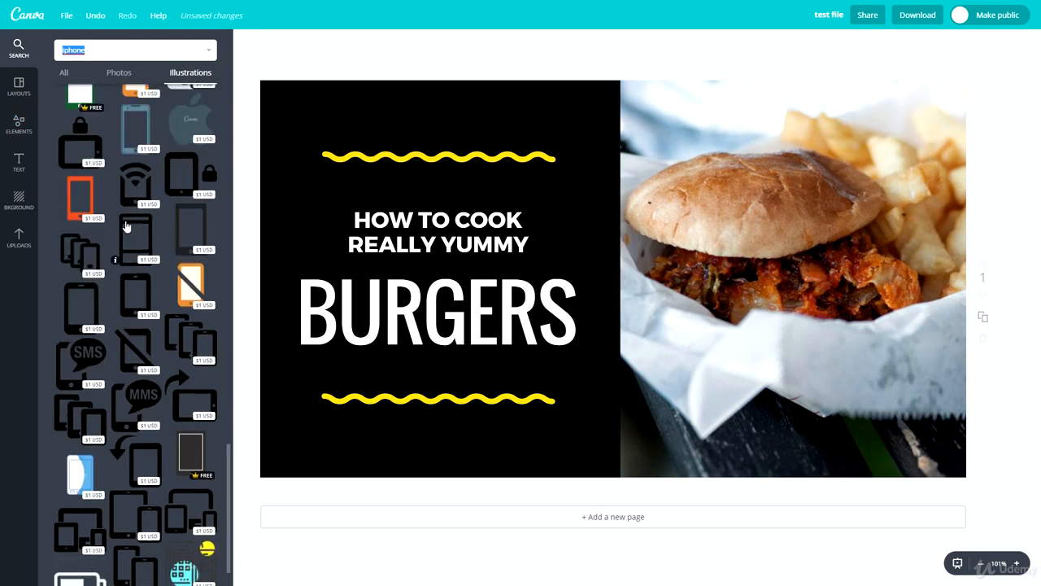
# Look over all the categories of elements available for the design
pyautogui.click(18, 130)
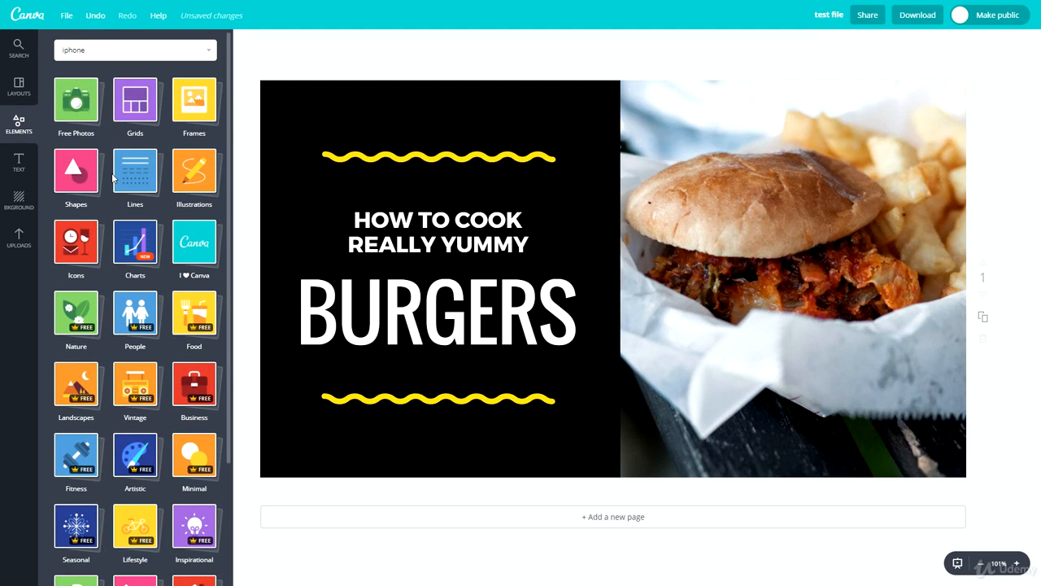
pyautogui.scroll(-3, 135, 334)
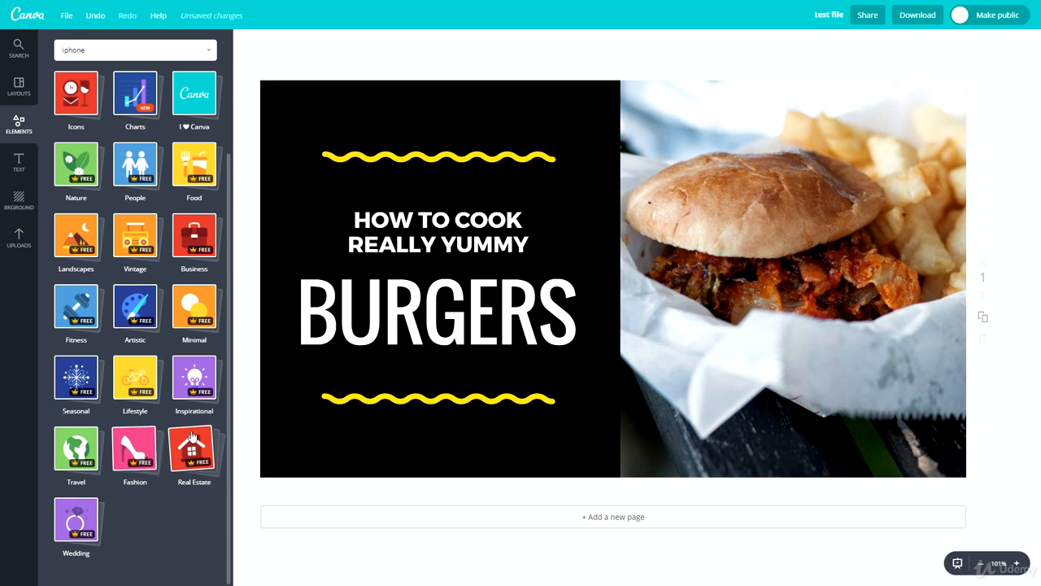
pyautogui.scroll(3, 130, 389)
pyautogui.scroll(1, 130, 389)
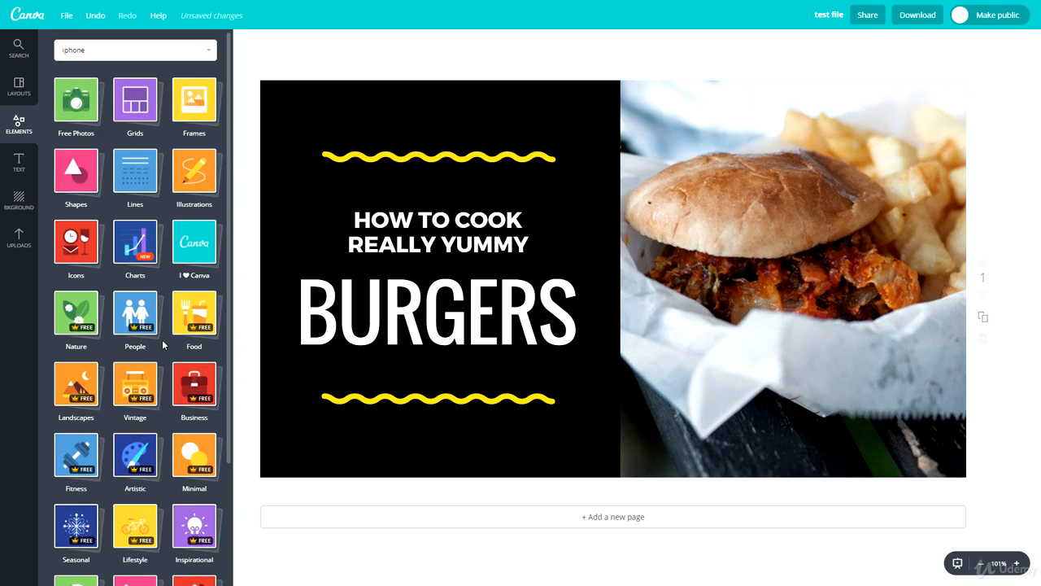
# Examine the Free Photos, Grids and Frames collections among the elements
pyautogui.click(79, 111)
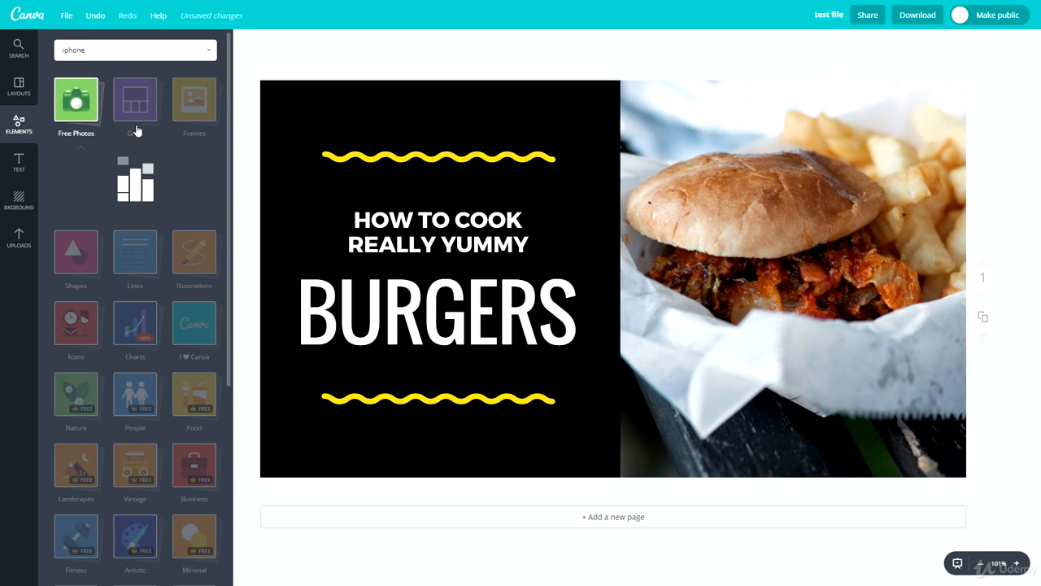
pyautogui.click(69, 108)
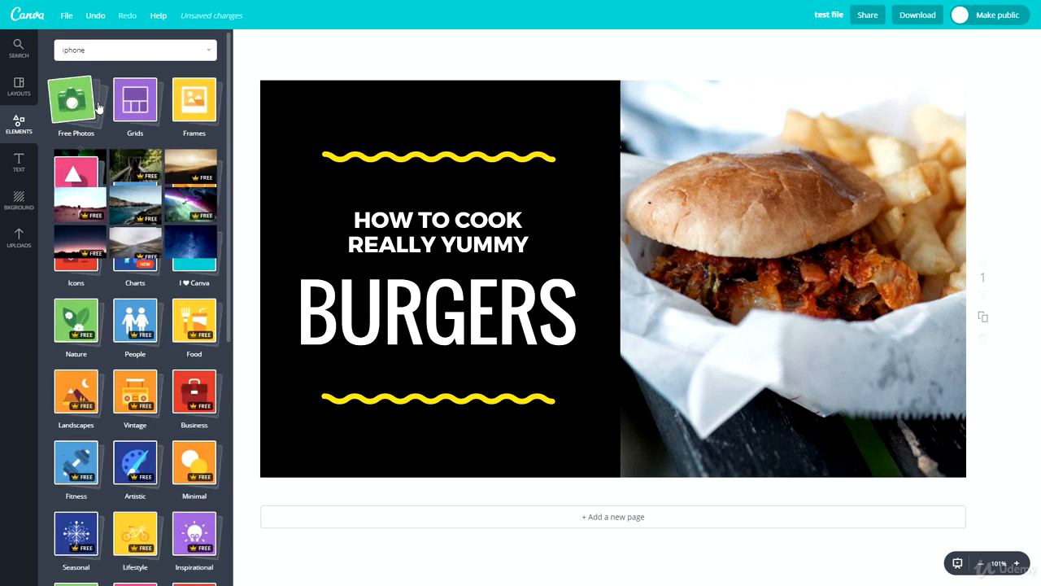
pyautogui.click(130, 104)
pyautogui.click(135, 104)
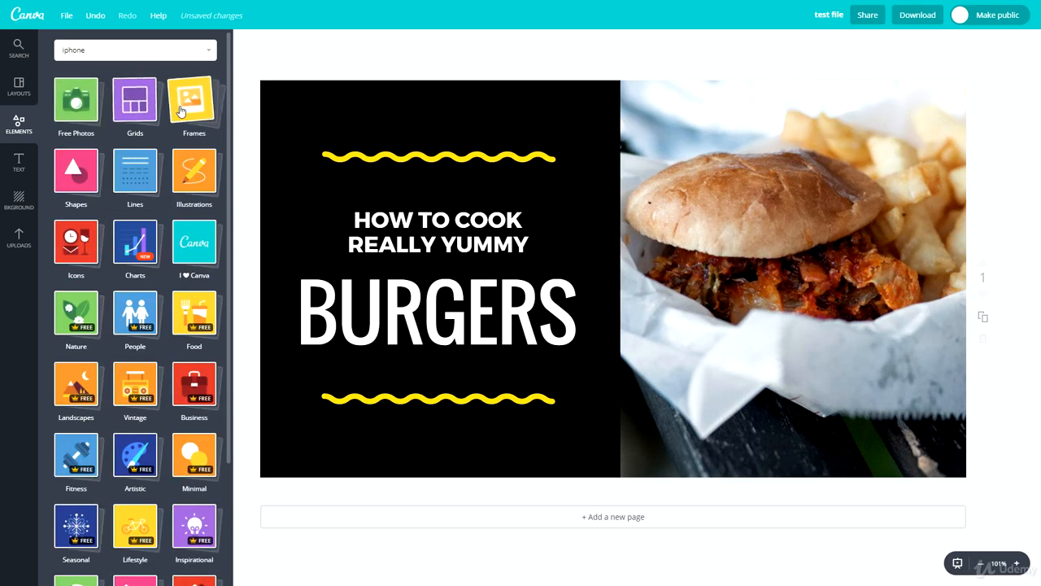
pyautogui.click(187, 102)
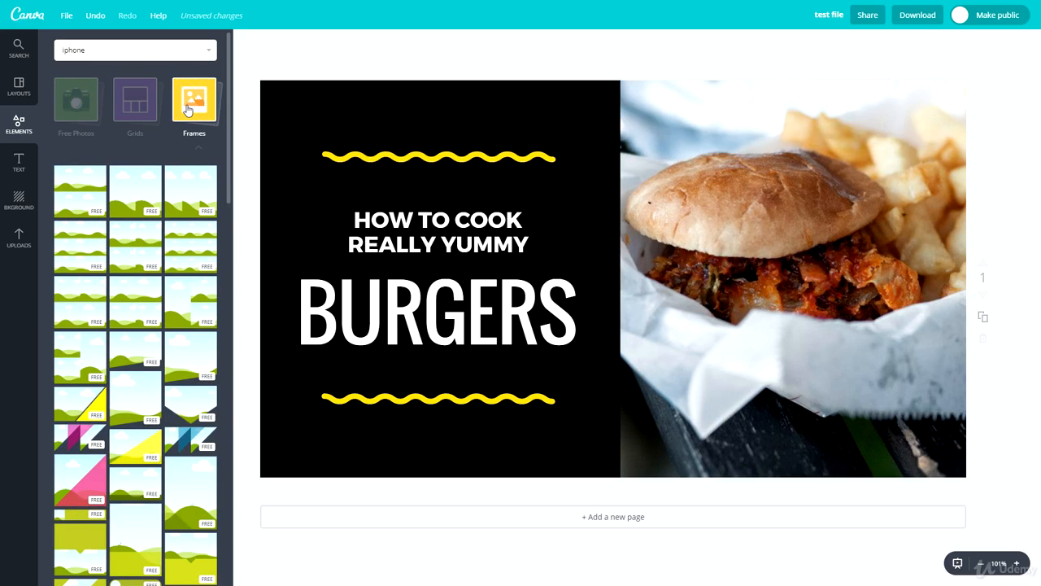
pyautogui.click(194, 122)
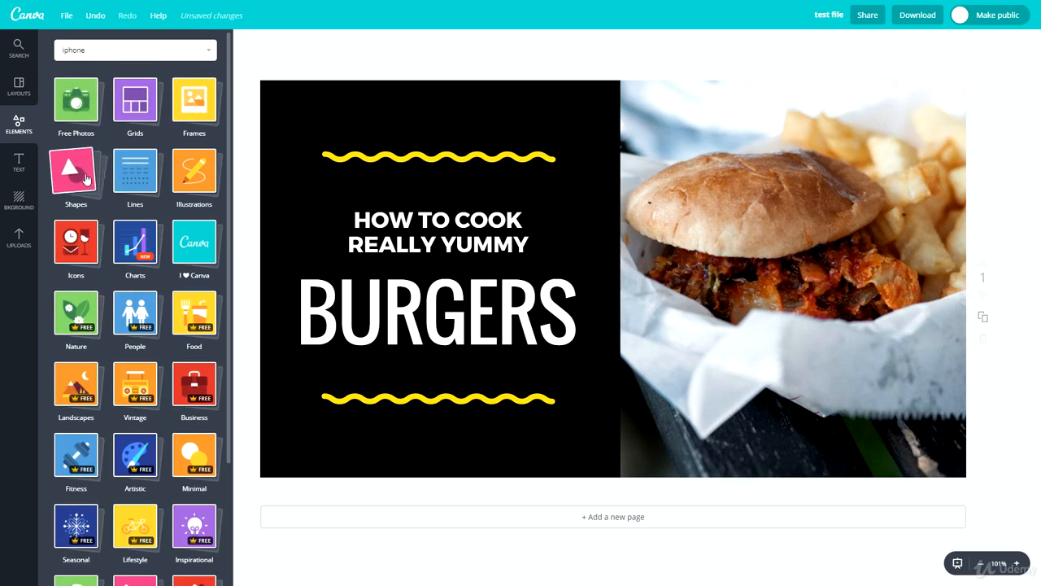
# Examine the available Shapes and browse the Lines collection, closing each collection after viewing
pyautogui.click(76, 170)
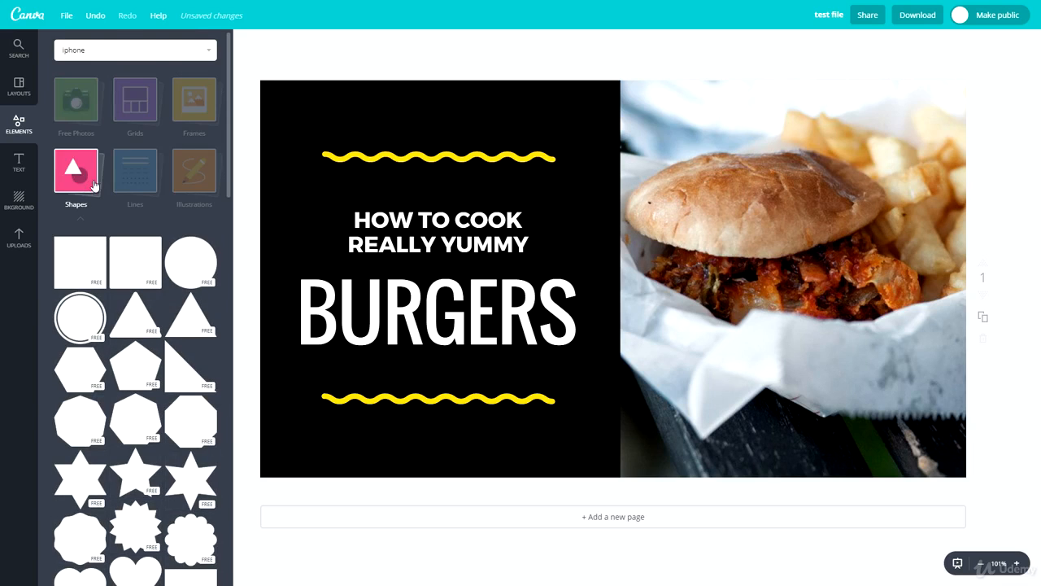
pyautogui.click(69, 180)
pyautogui.click(135, 171)
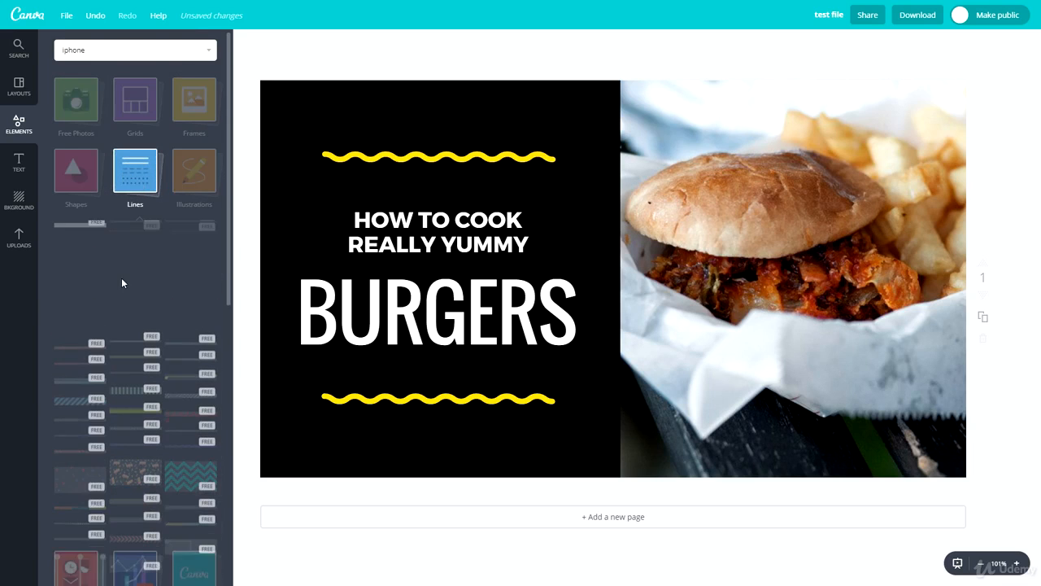
pyautogui.scroll(-5, 153, 332)
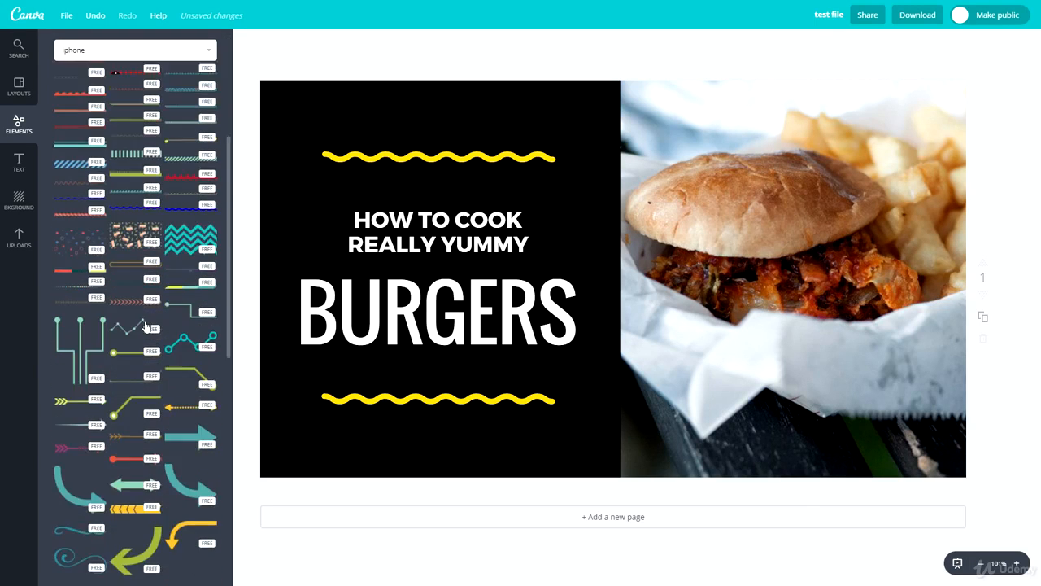
pyautogui.scroll(5, 152, 325)
pyautogui.scroll(-2, 148, 306)
pyautogui.scroll(2, 146, 301)
pyautogui.click(143, 190)
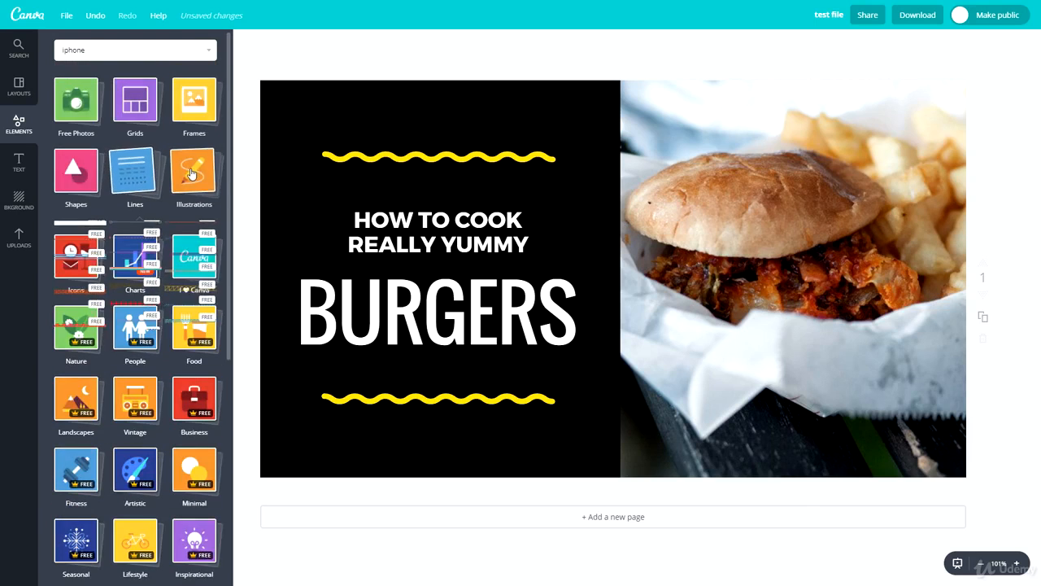
# Browse the Illustrations collection among the elements and close it
pyautogui.click(193, 170)
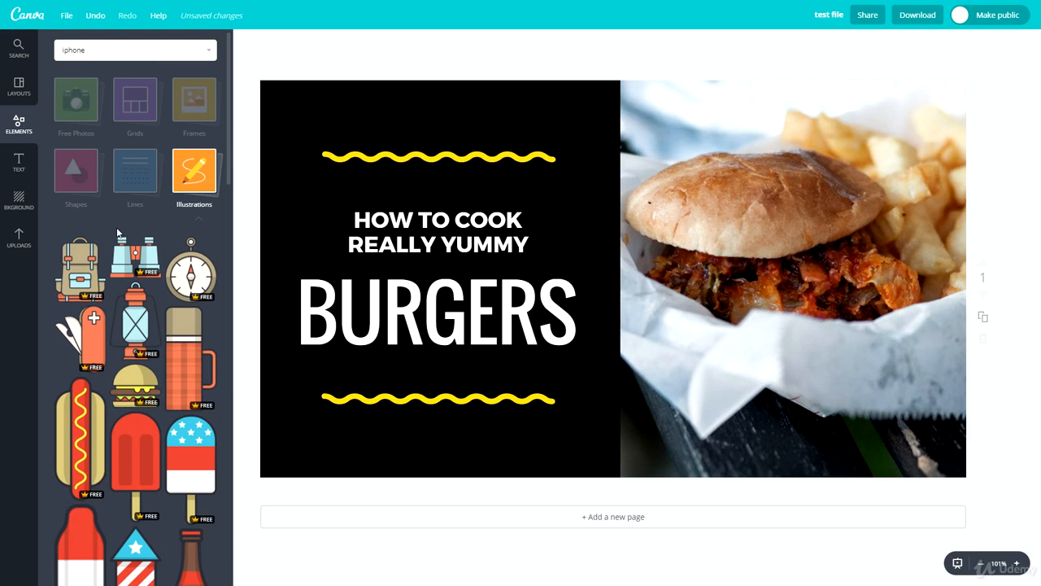
pyautogui.scroll(-10, 145, 291)
pyautogui.scroll(10, 144, 291)
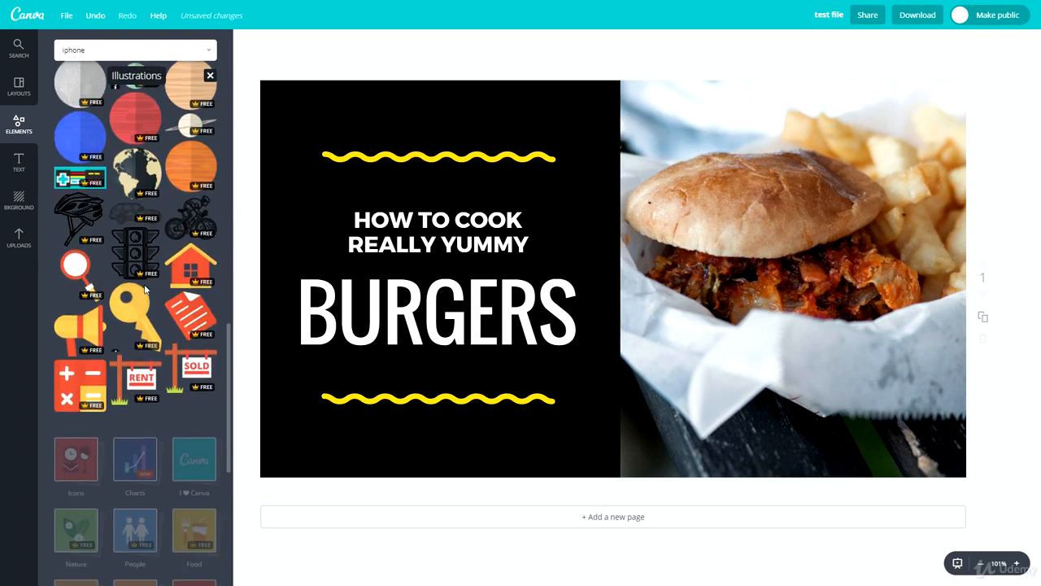
pyautogui.click(209, 171)
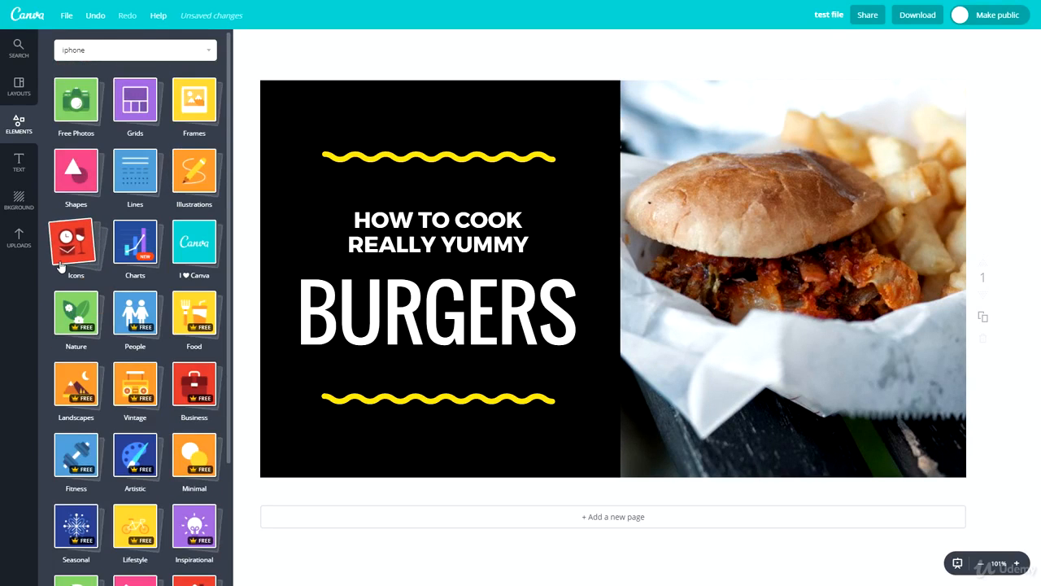
# Browse the full Icons collection among the elements and close it
pyautogui.click(73, 246)
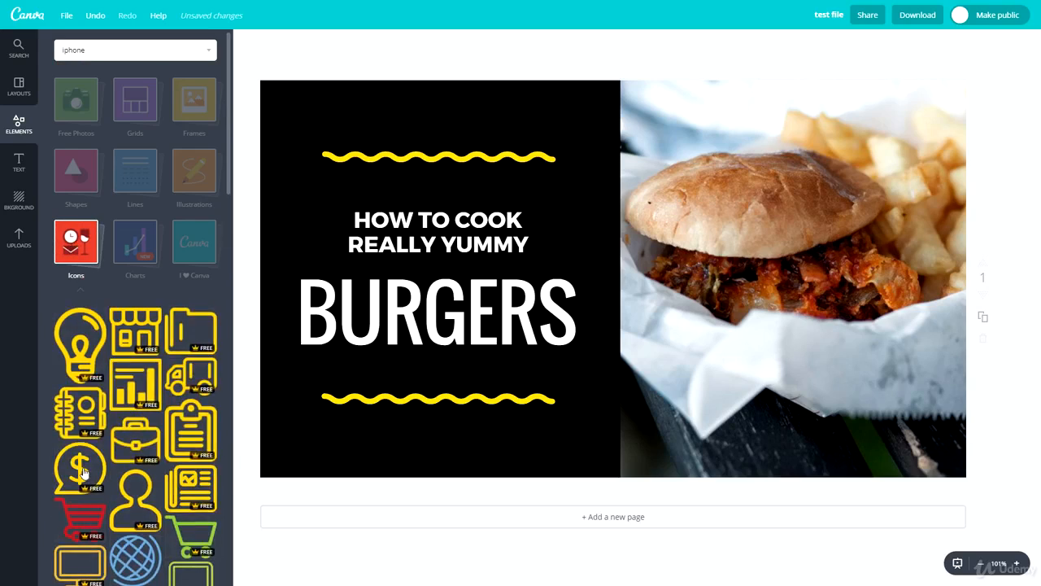
pyautogui.scroll(-8, 127, 457)
pyautogui.scroll(2, 127, 458)
pyautogui.scroll(3, 128, 457)
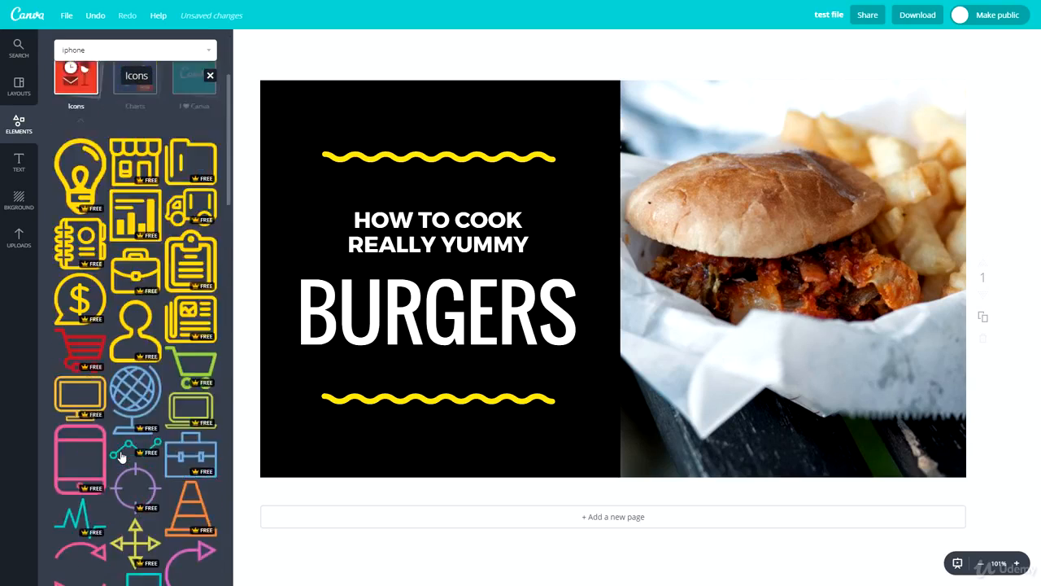
pyautogui.scroll(-6, 127, 407)
pyautogui.scroll(-15, 126, 358)
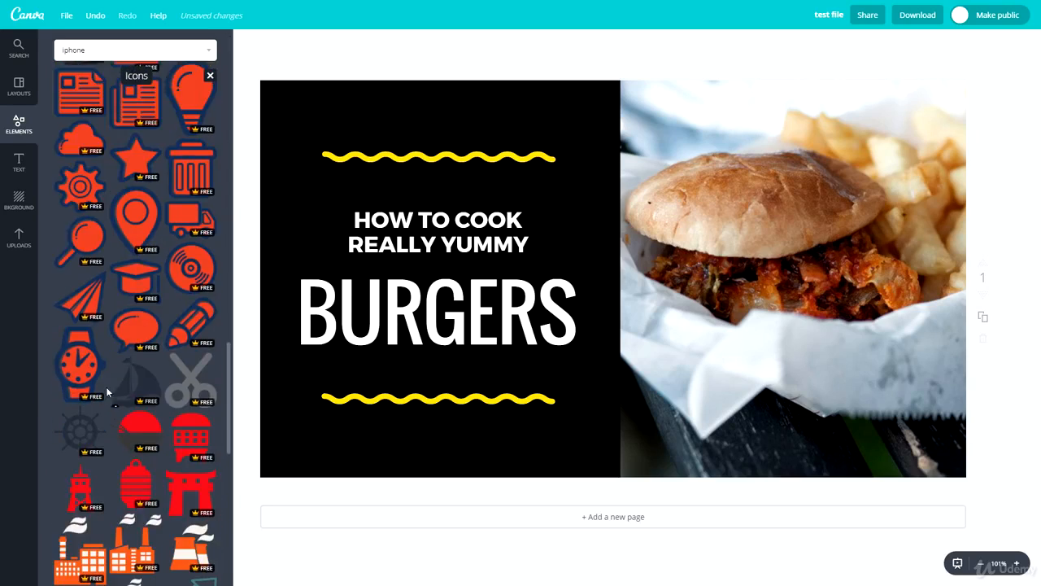
pyautogui.scroll(20, 126, 312)
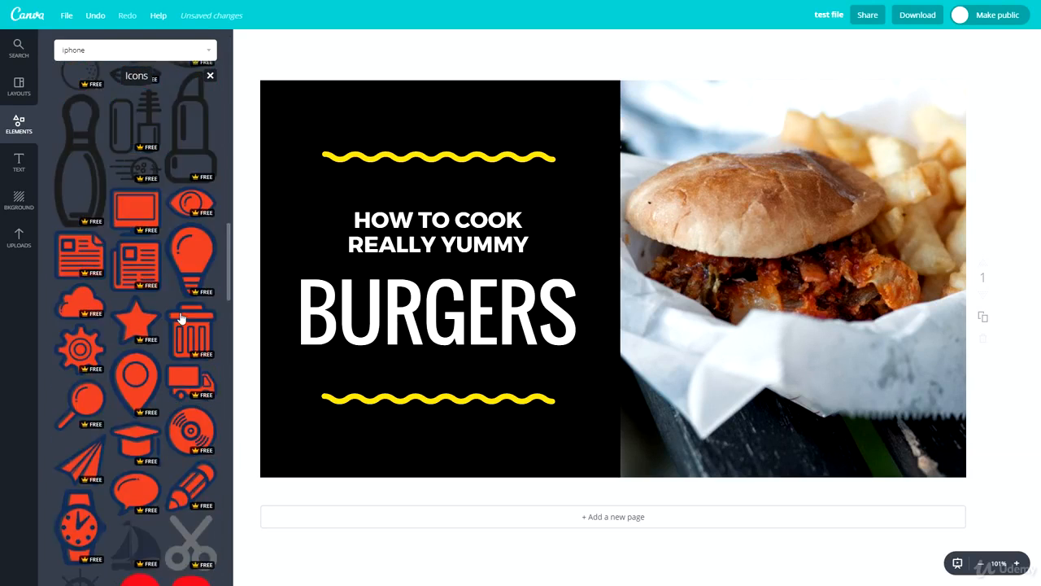
pyautogui.scroll(2, 122, 322)
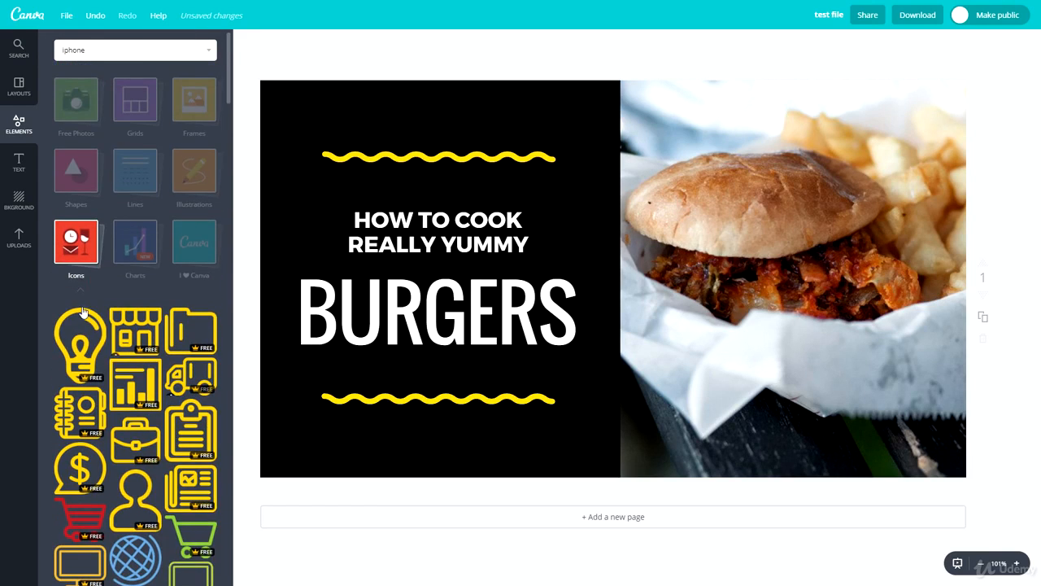
pyautogui.click(82, 246)
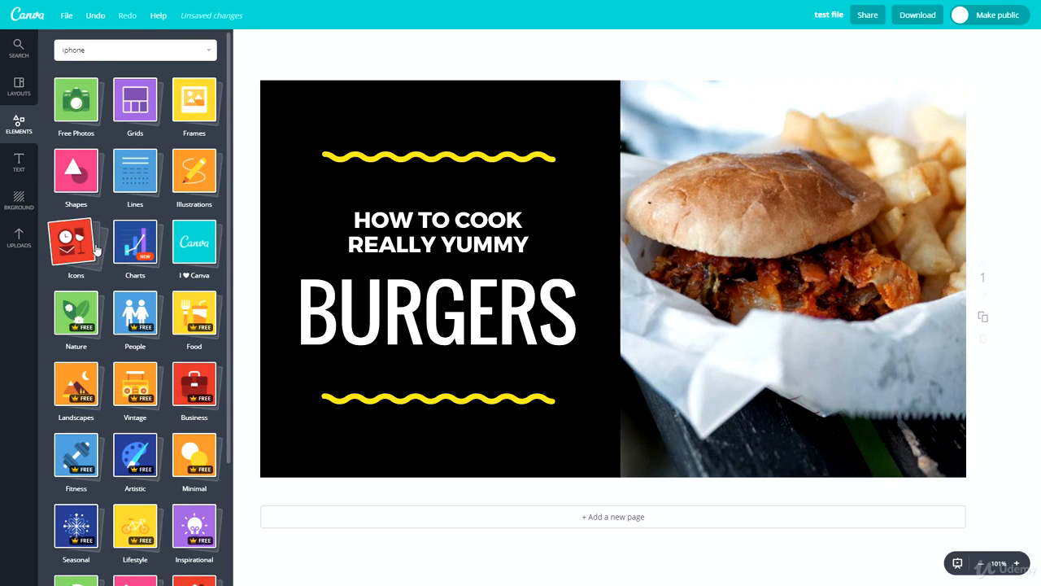
# Try a blue bar chart from the Charts collection on the burger design and delete it
pyautogui.click(126, 245)
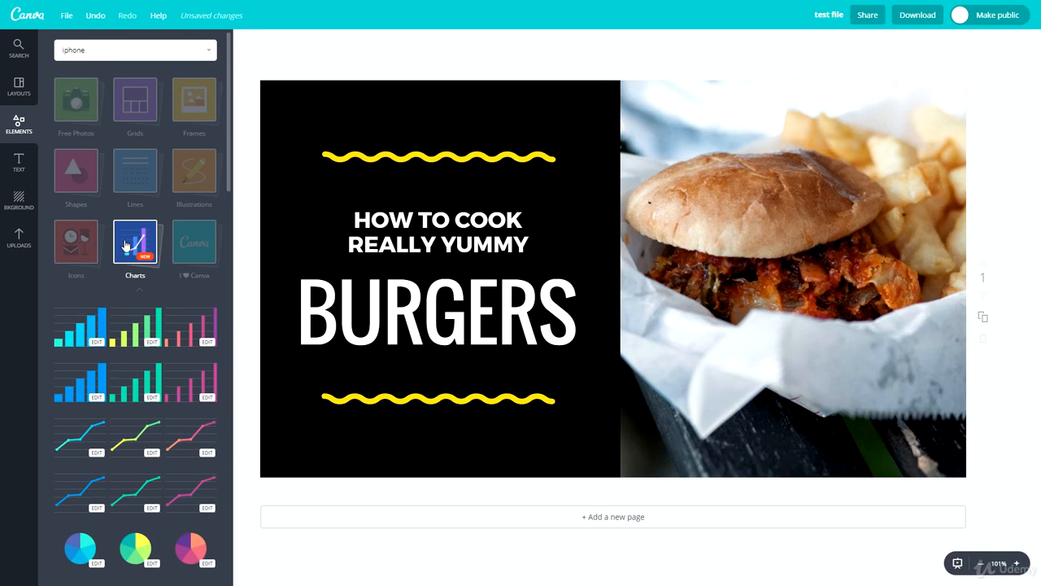
pyautogui.click(91, 342)
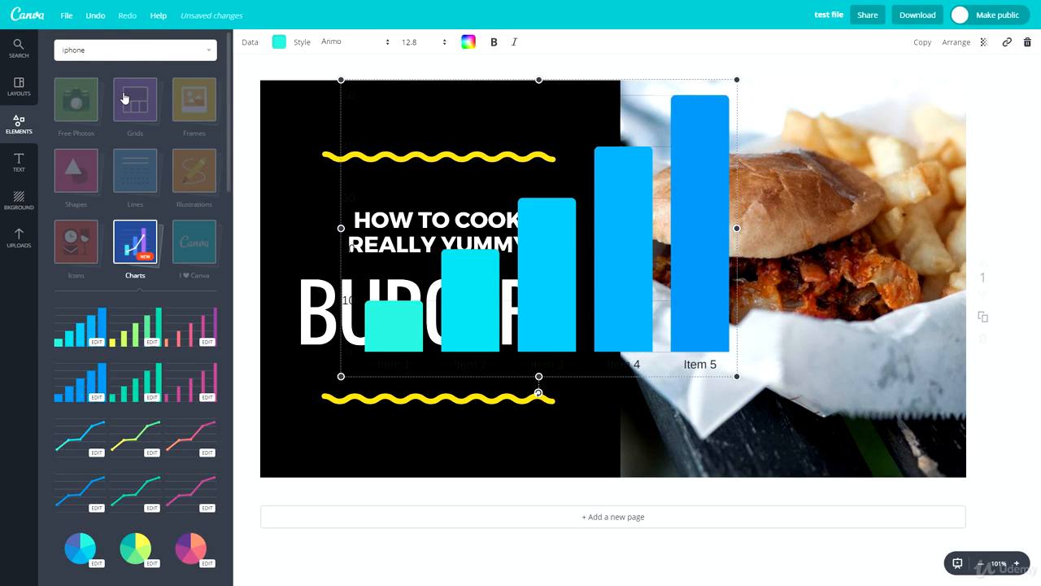
pyautogui.moveTo(547, 295); pyautogui.dragTo(539, 326)
pyautogui.press('Delete')
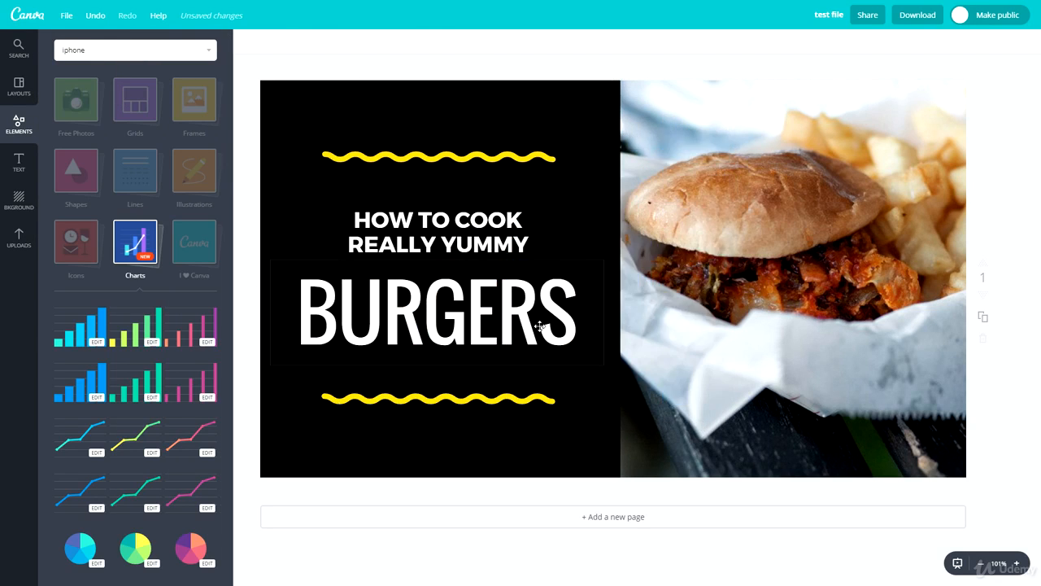
# Close the Charts collection, browse the I ♥ Canva collection among the elements and close it
pyautogui.click(132, 244)
pyautogui.click(193, 241)
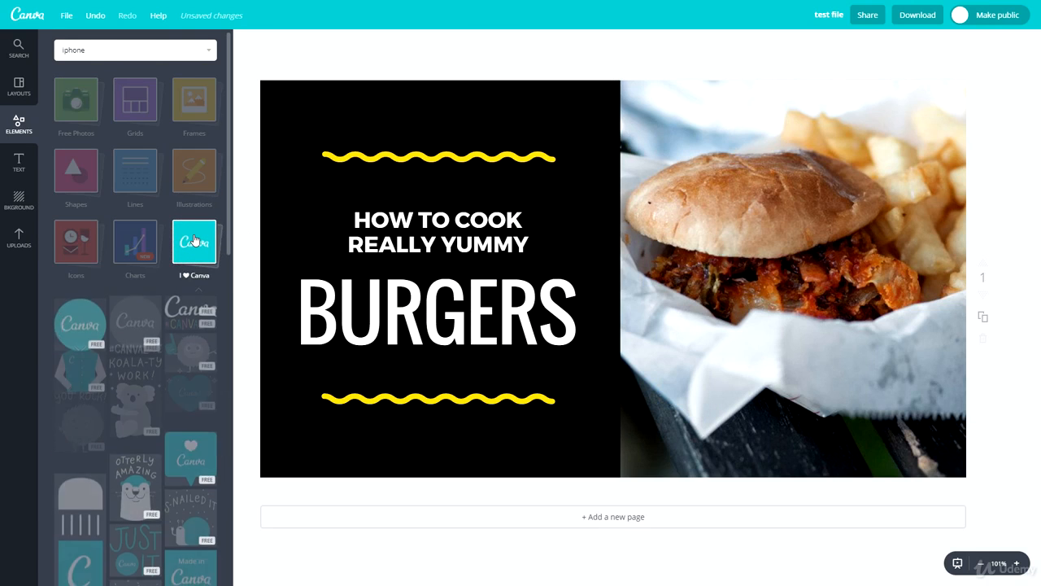
pyautogui.scroll(-3, 122, 341)
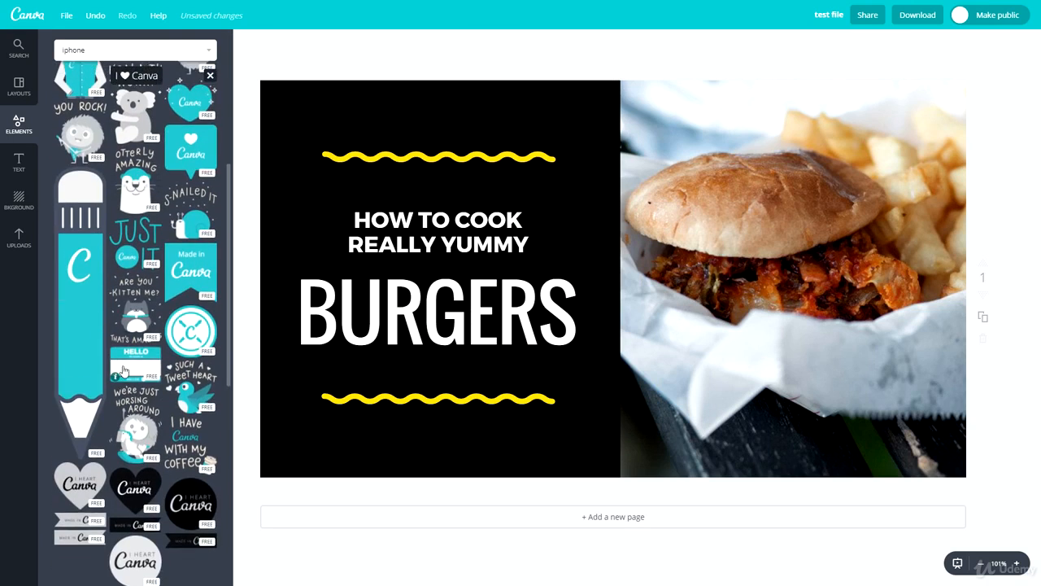
pyautogui.scroll(3, 118, 333)
pyautogui.scroll(-3, 153, 336)
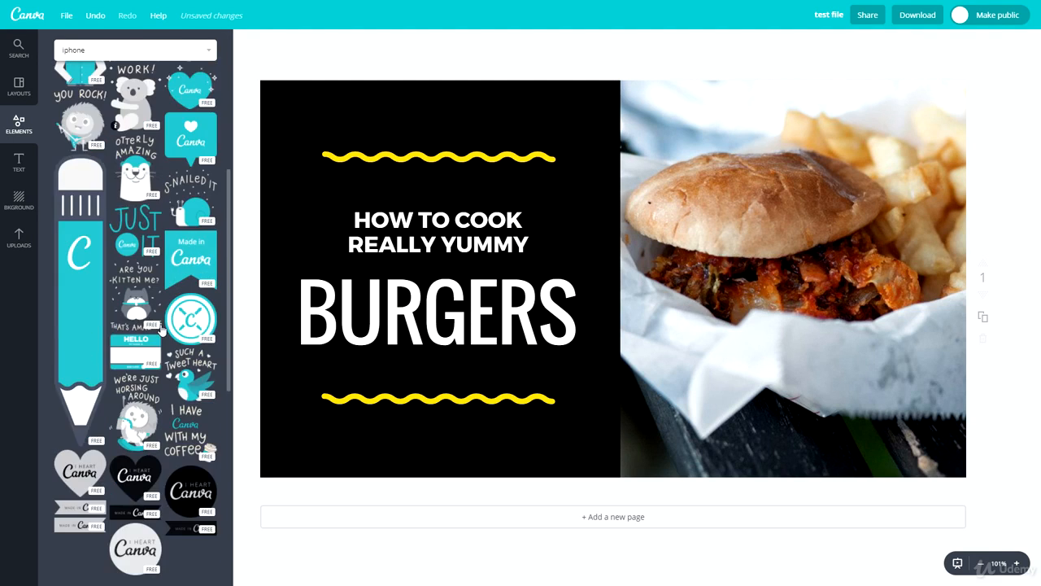
pyautogui.scroll(-3, 122, 350)
pyautogui.scroll(5, 114, 362)
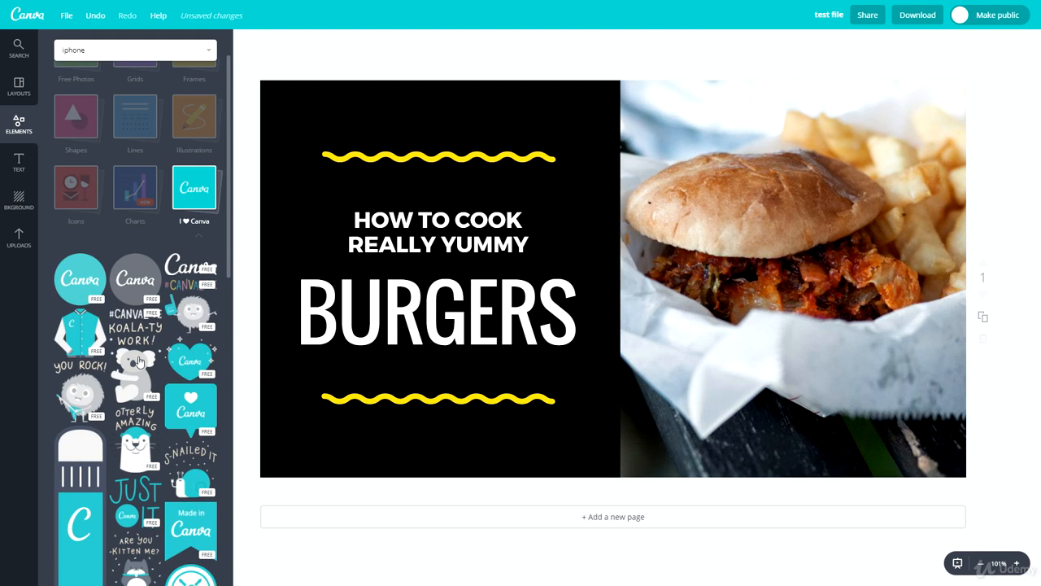
pyautogui.click(185, 190)
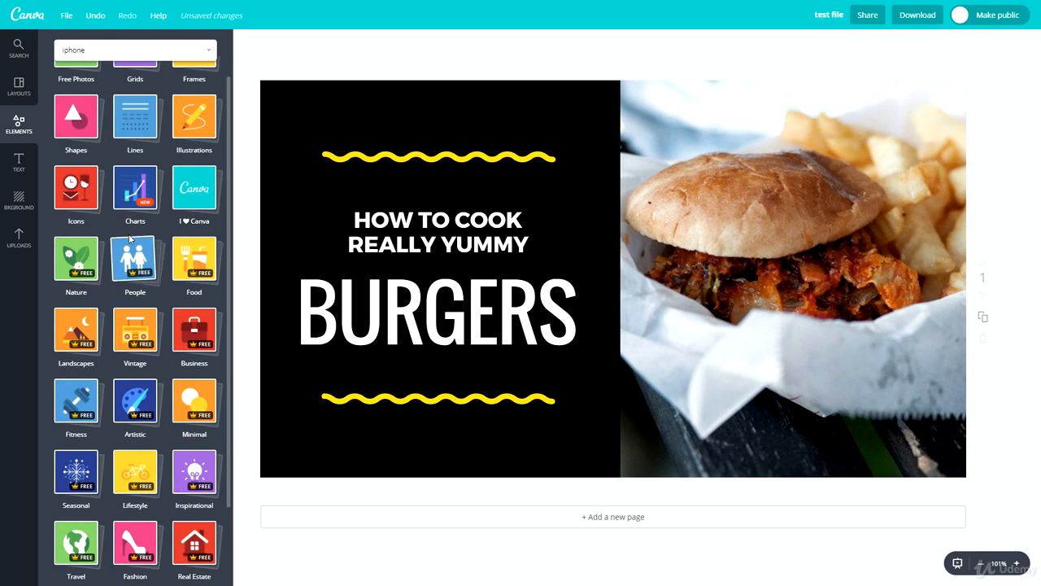
# Look over the remaining element categories, opening and closing the People and Food collections
pyautogui.scroll(-2, 203, 390)
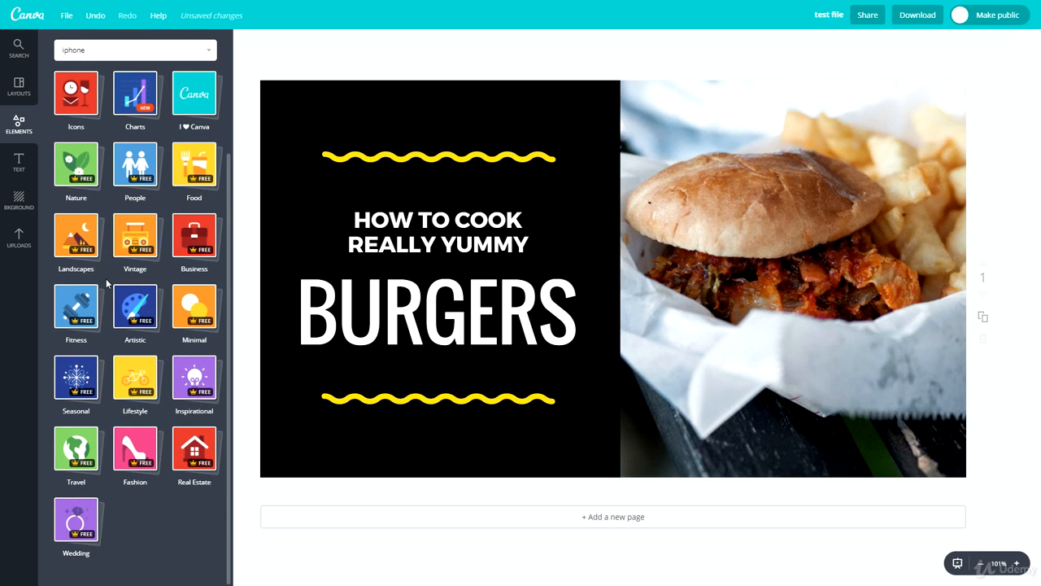
pyautogui.scroll(3, 105, 276)
pyautogui.click(130, 305)
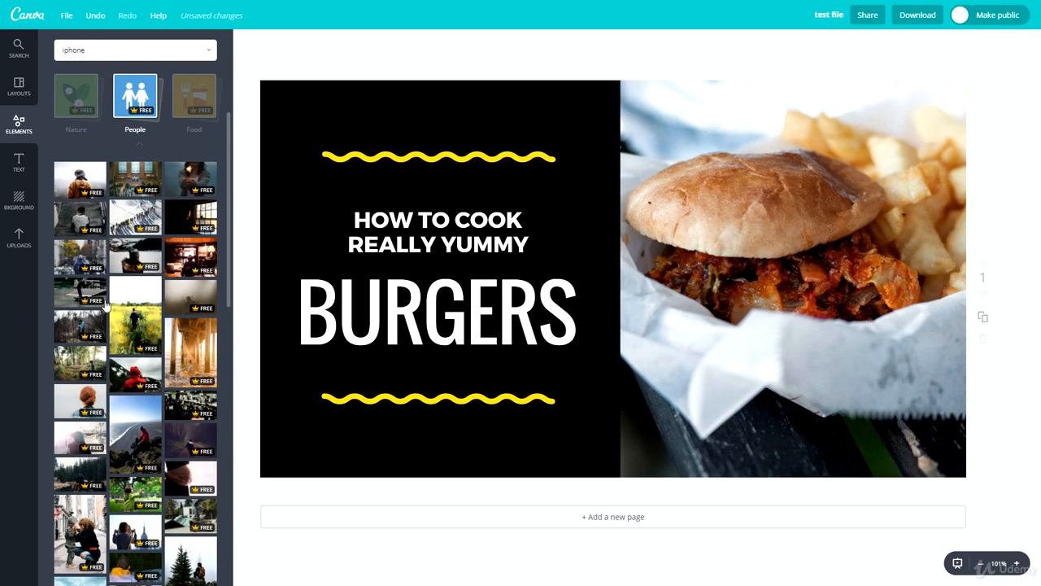
pyautogui.click(132, 106)
pyautogui.click(194, 112)
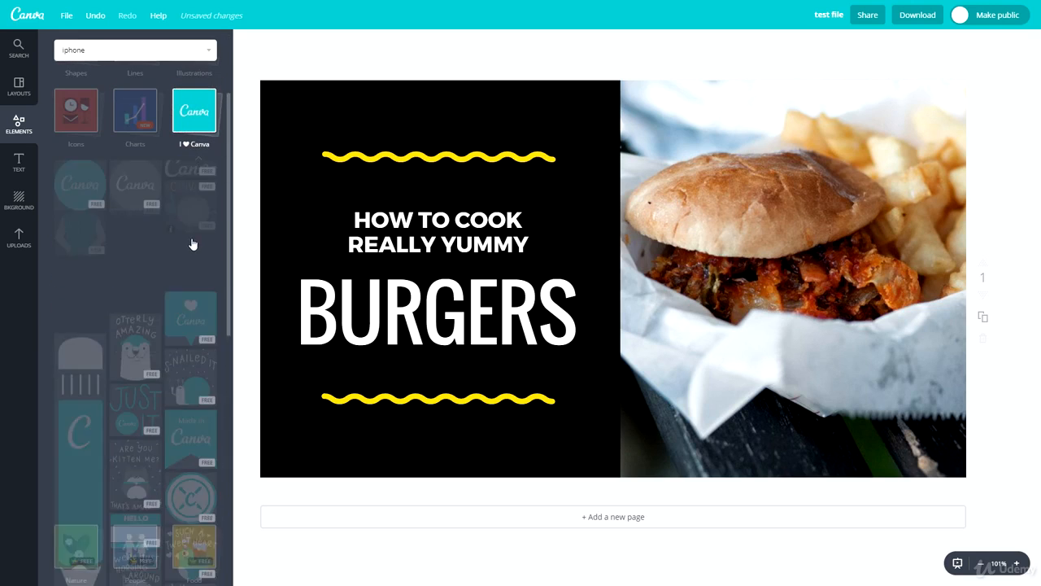
pyautogui.click(194, 112)
pyautogui.click(202, 194)
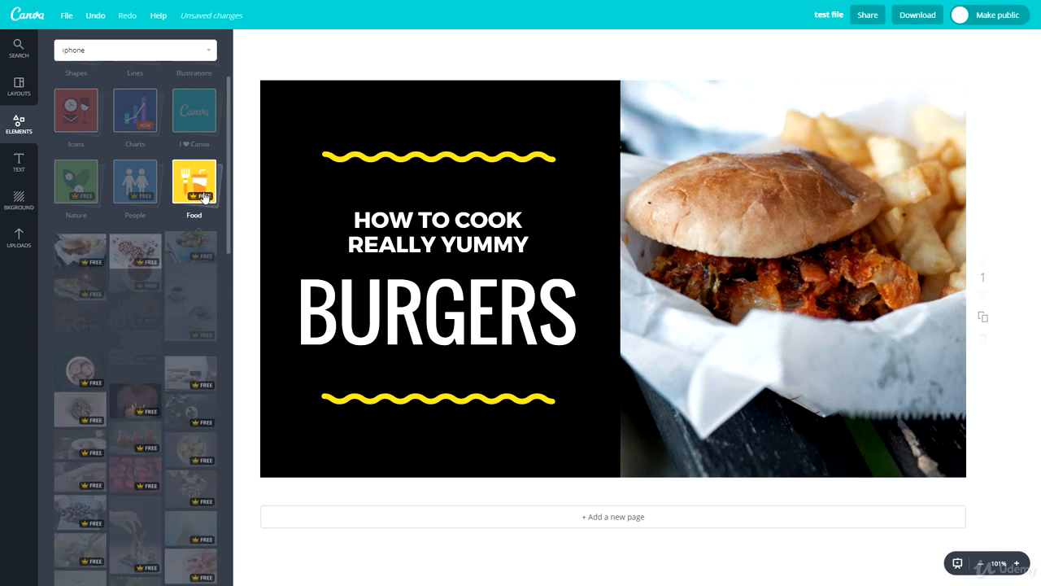
pyautogui.click(202, 193)
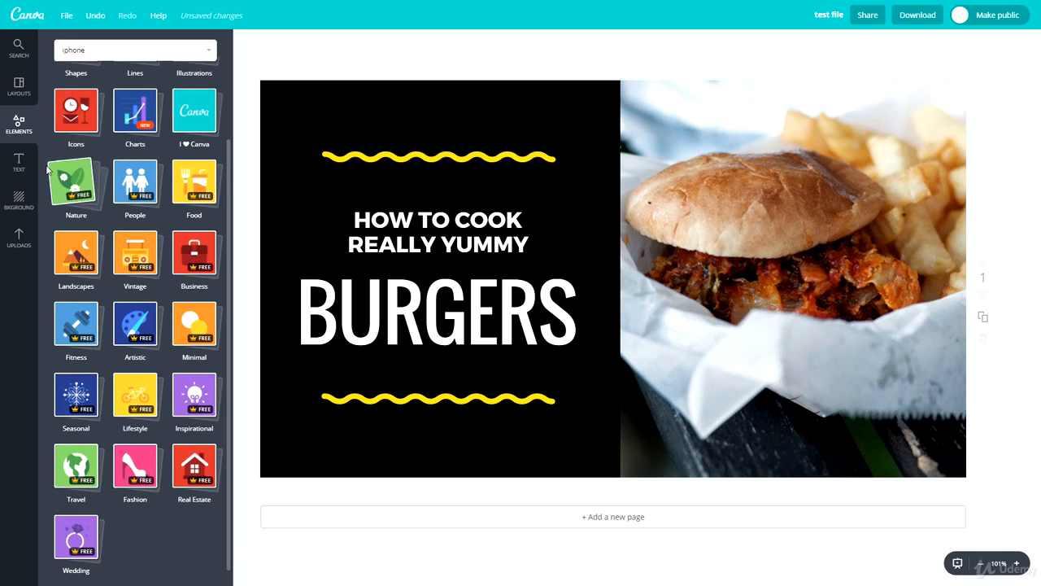
# Add the brand-font heading, subheading and body text placeholders one below another over the burger photo
pyautogui.click(19, 162)
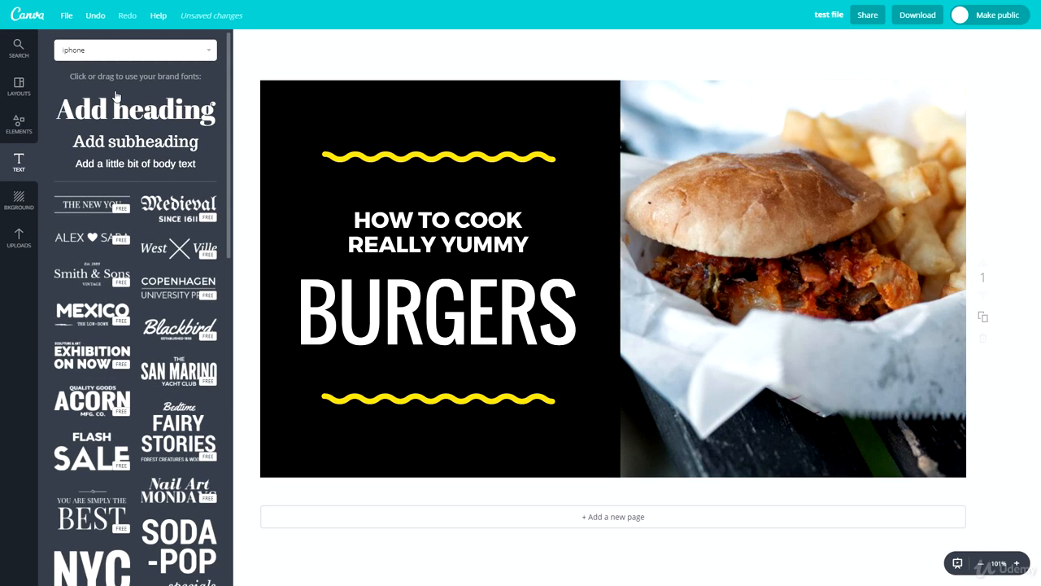
pyautogui.moveTo(112, 113); pyautogui.dragTo(680, 173)
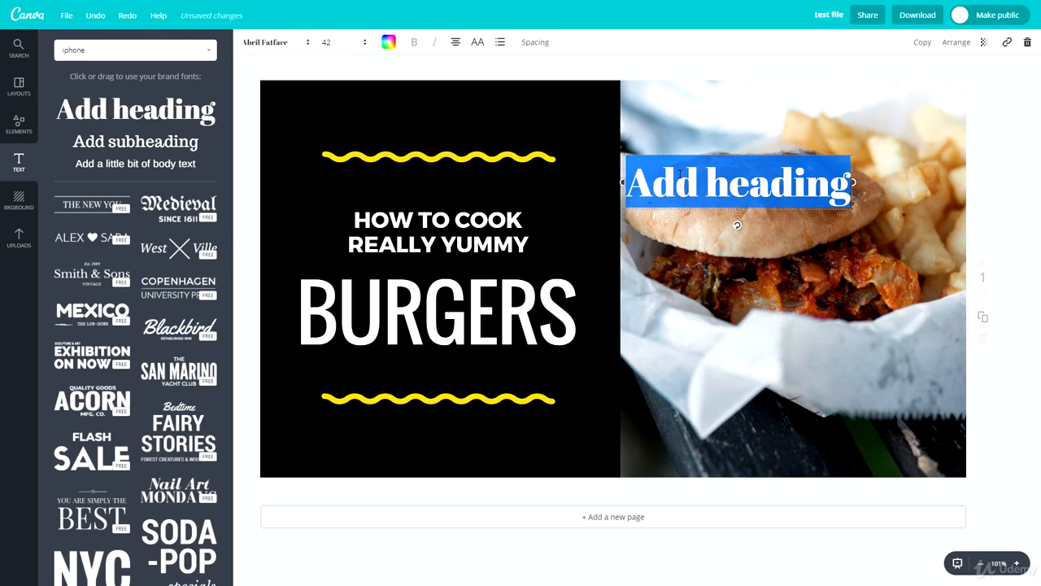
pyautogui.click(122, 143)
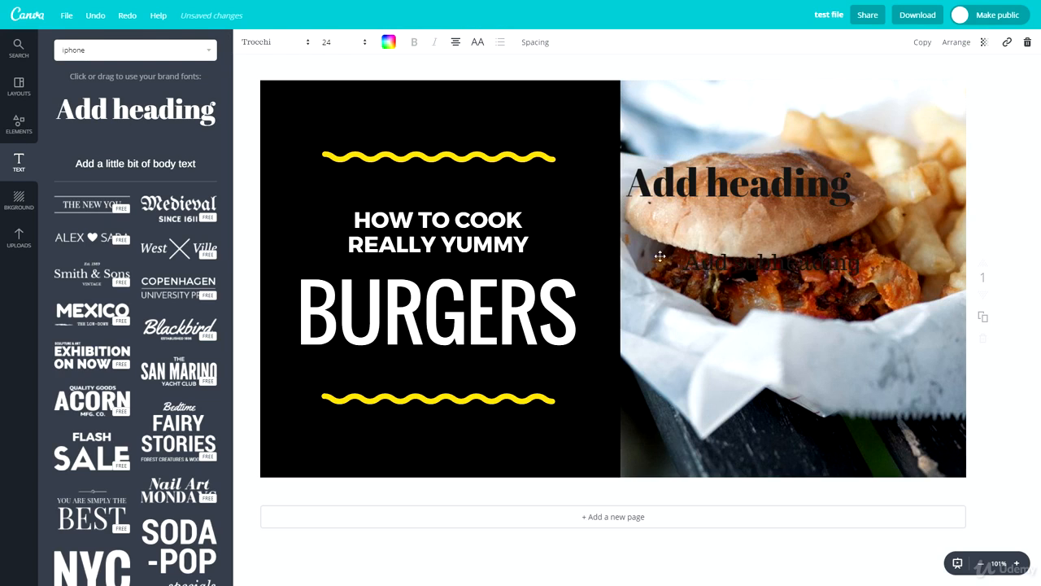
pyautogui.moveTo(126, 168); pyautogui.dragTo(724, 314)
# Try the ELEVATE text template on the middle of the design and delete it
pyautogui.scroll(-1, 106, 257)
pyautogui.scroll(-5, 105, 257)
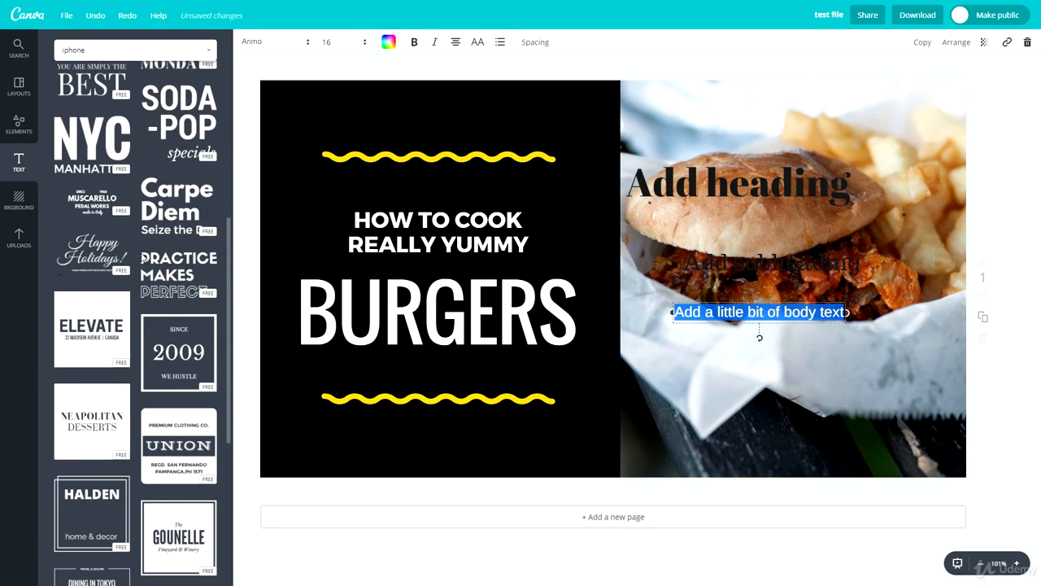
pyautogui.scroll(-2, 65, 243)
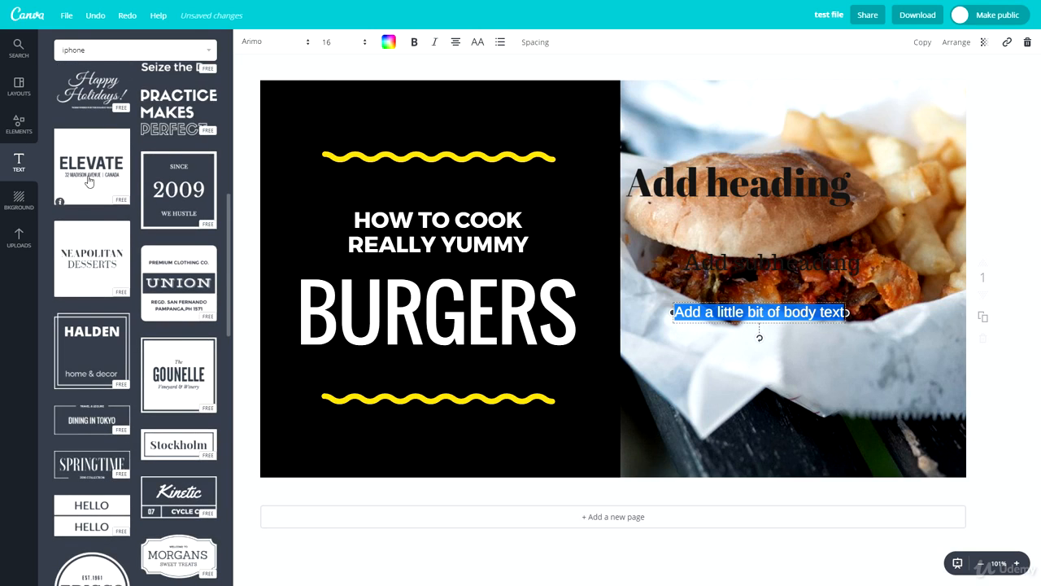
pyautogui.moveTo(89, 180); pyautogui.dragTo(561, 316)
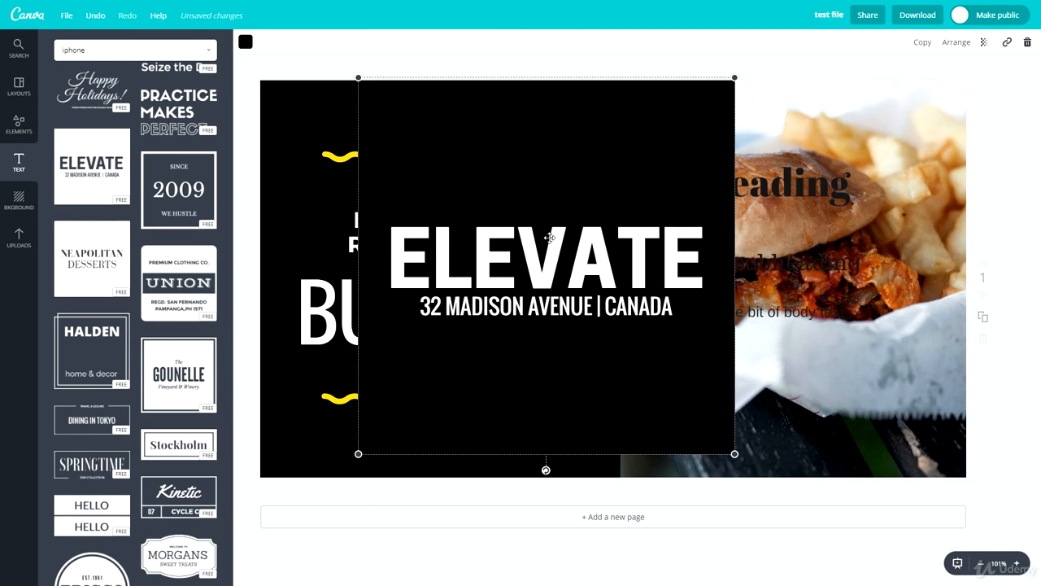
pyautogui.press('Delete')
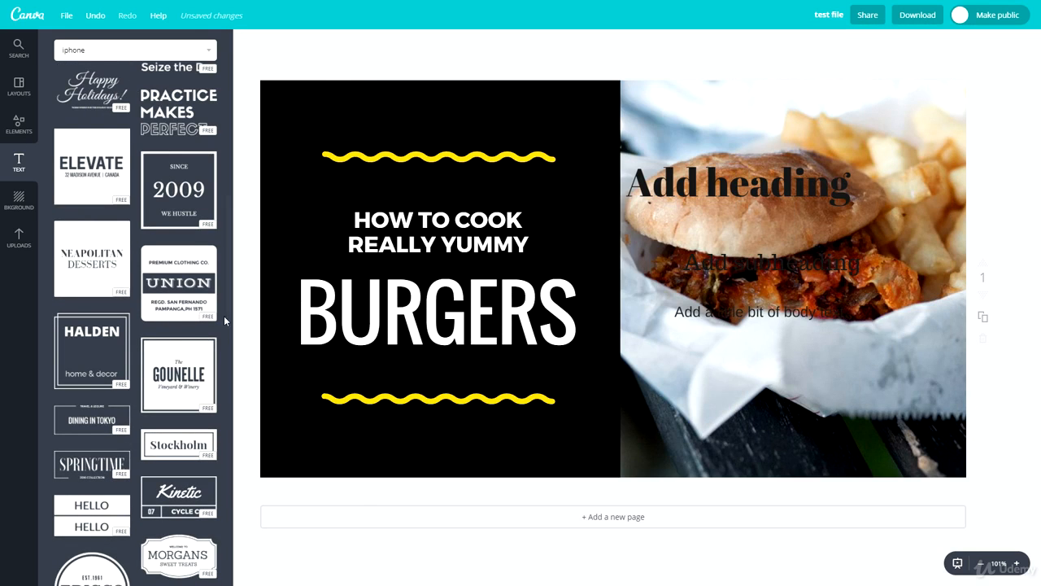
# View the font and size choices for the heading over the photo and recolour it yellow
pyautogui.doubleClick(732, 176)
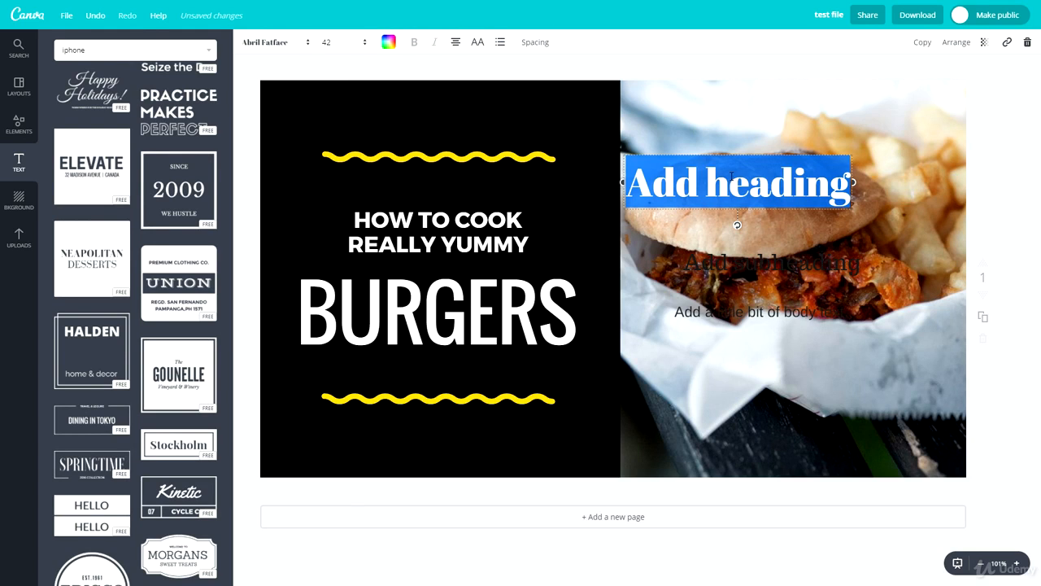
pyautogui.click(298, 46)
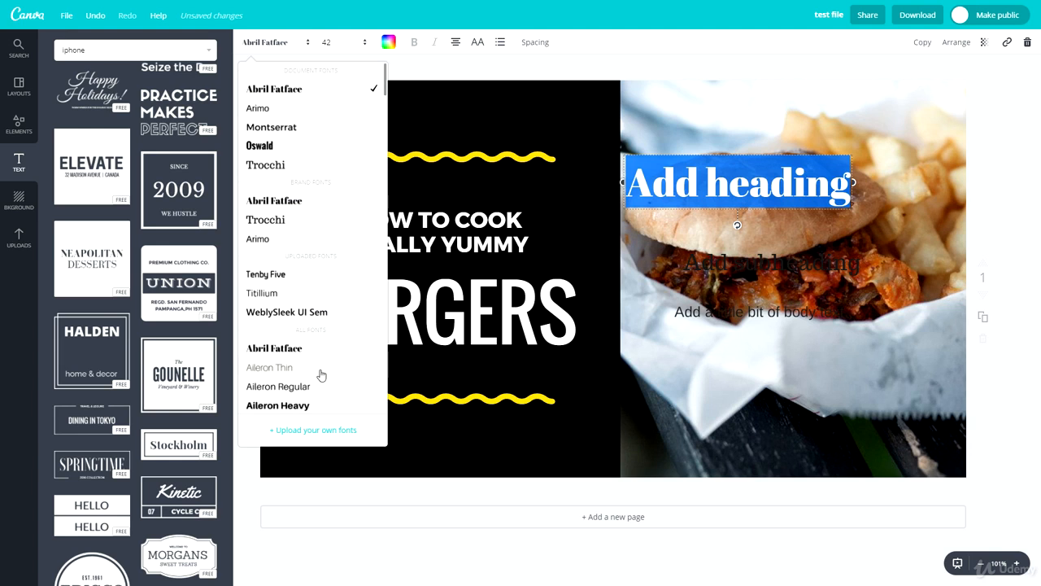
pyautogui.click(326, 42)
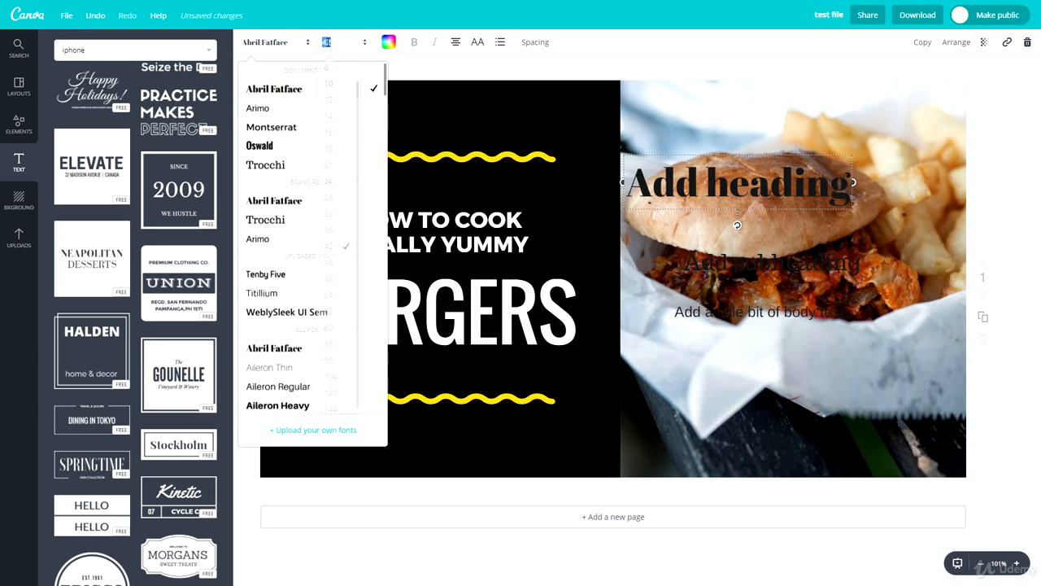
pyautogui.click(388, 52)
pyautogui.click(433, 160)
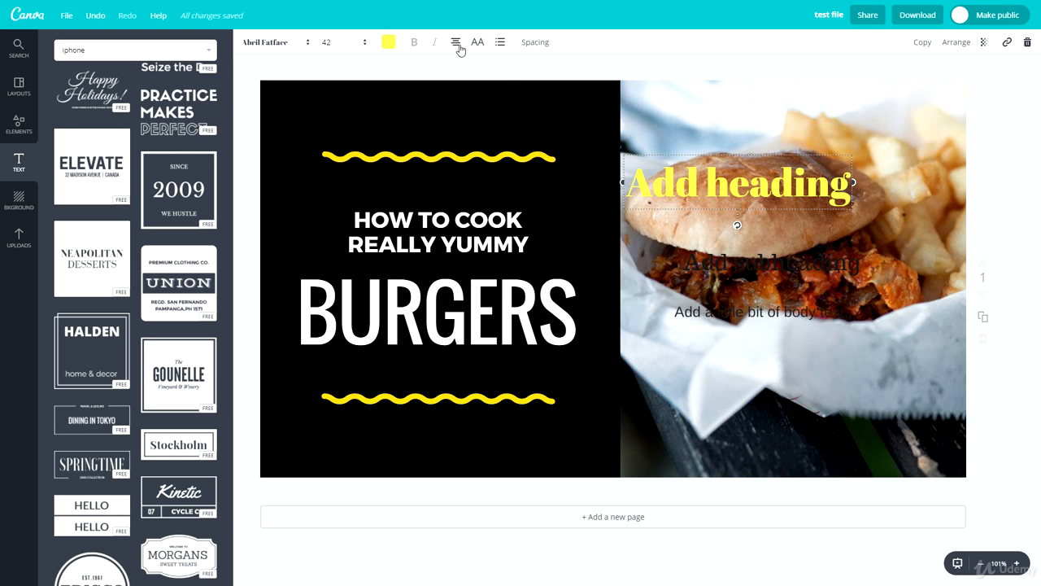
# Try other alignments and uppercase on the yellow heading, restoring centred alignment and normal case
pyautogui.click(455, 45)
pyautogui.click(457, 77)
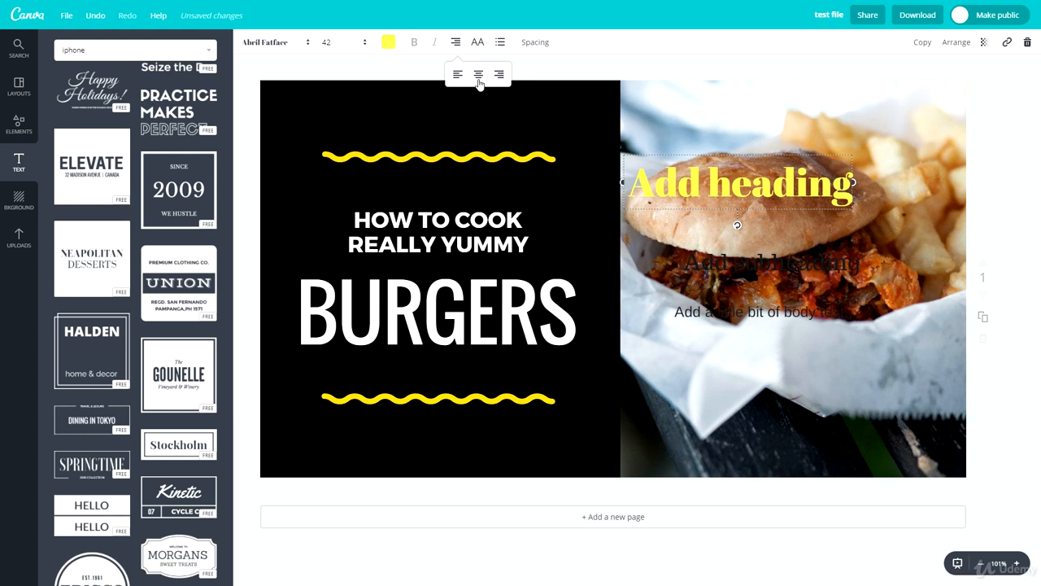
pyautogui.click(479, 75)
pyautogui.click(478, 44)
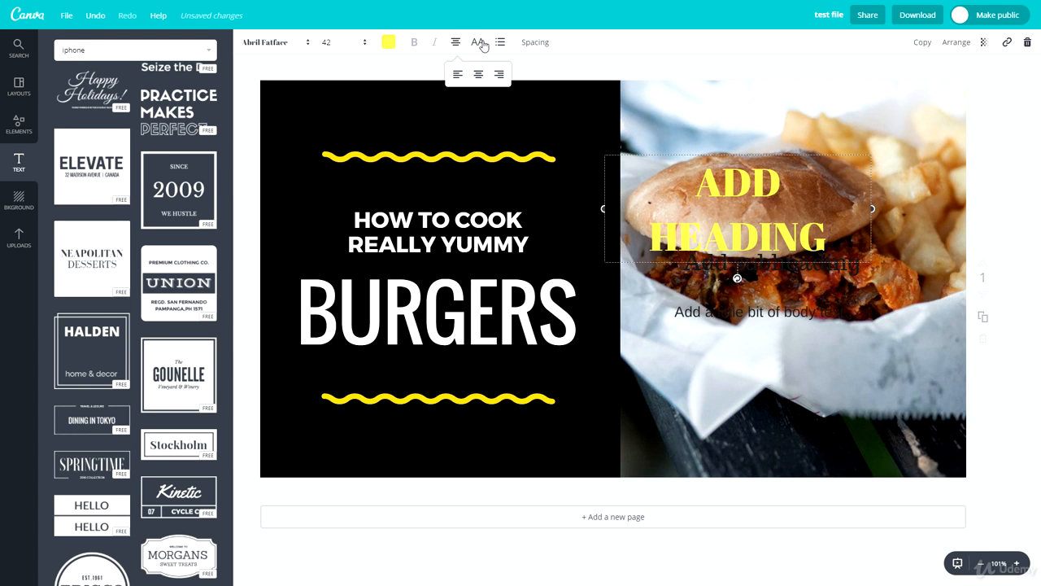
pyautogui.click(479, 44)
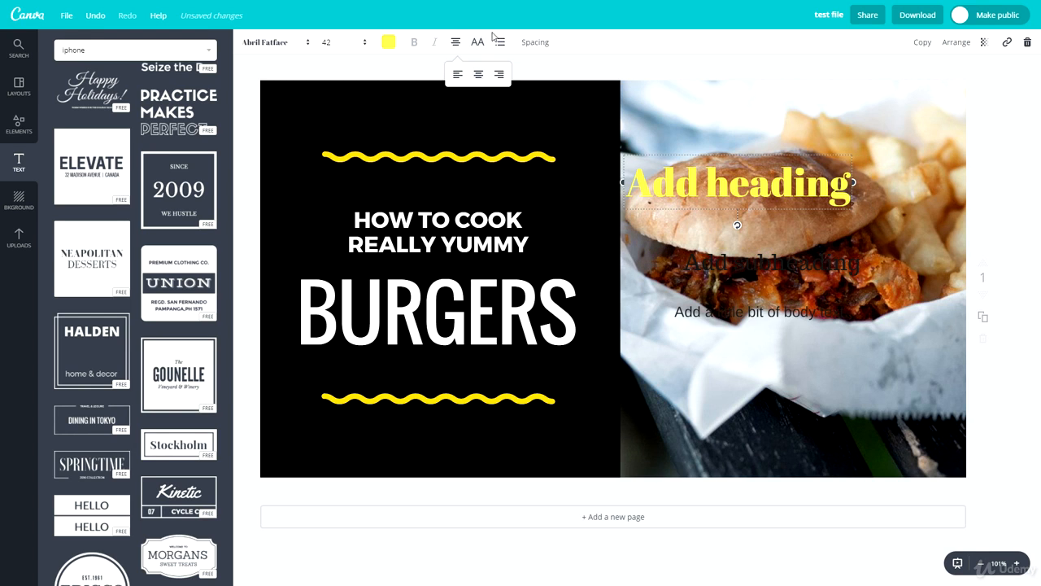
# Try bullet-list formatting on the yellow heading and remove it
pyautogui.click(500, 47)
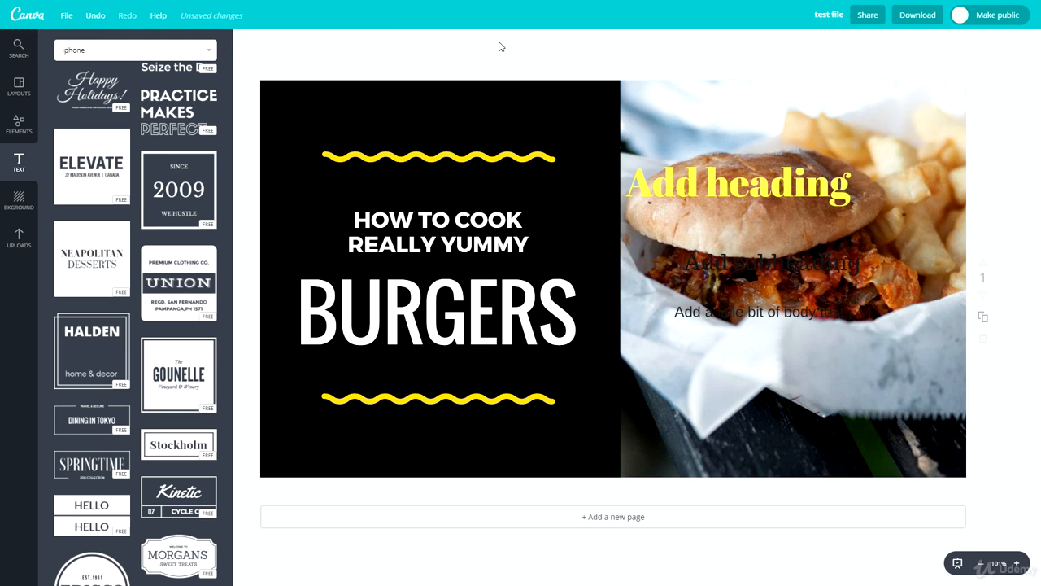
pyautogui.click(747, 192)
pyautogui.click(499, 47)
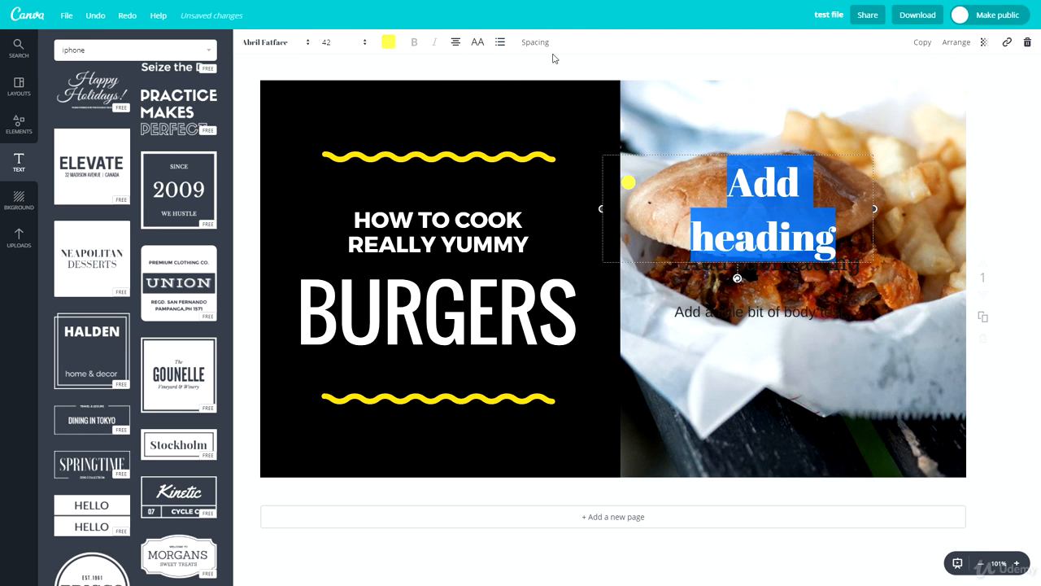
pyautogui.click(501, 43)
# Set the yellow heading's letter spacing to 450 and its line height to 0.83
pyautogui.click(536, 46)
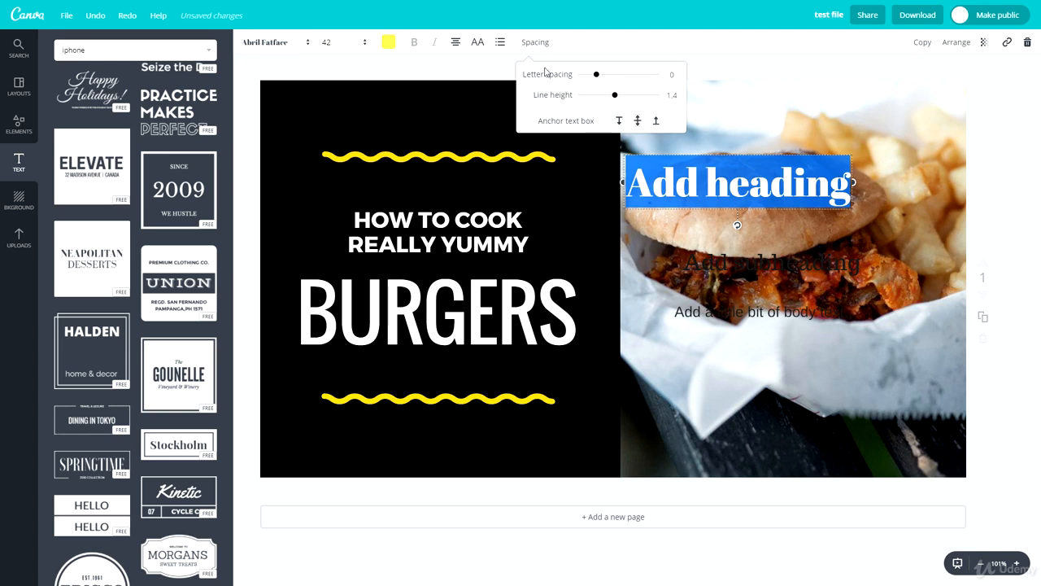
pyautogui.moveTo(598, 75); pyautogui.dragTo(595, 99)
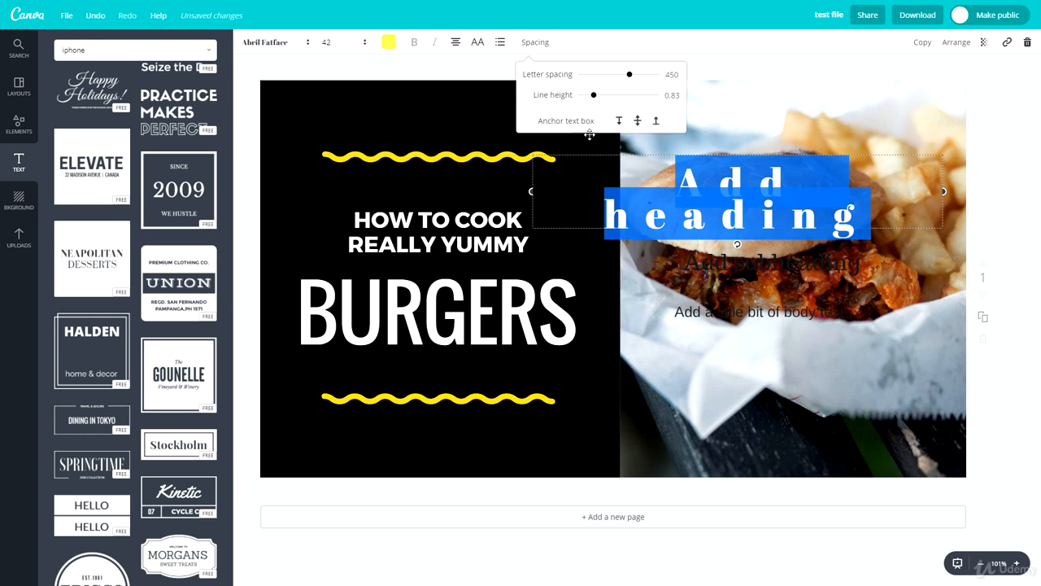
pyautogui.click(588, 47)
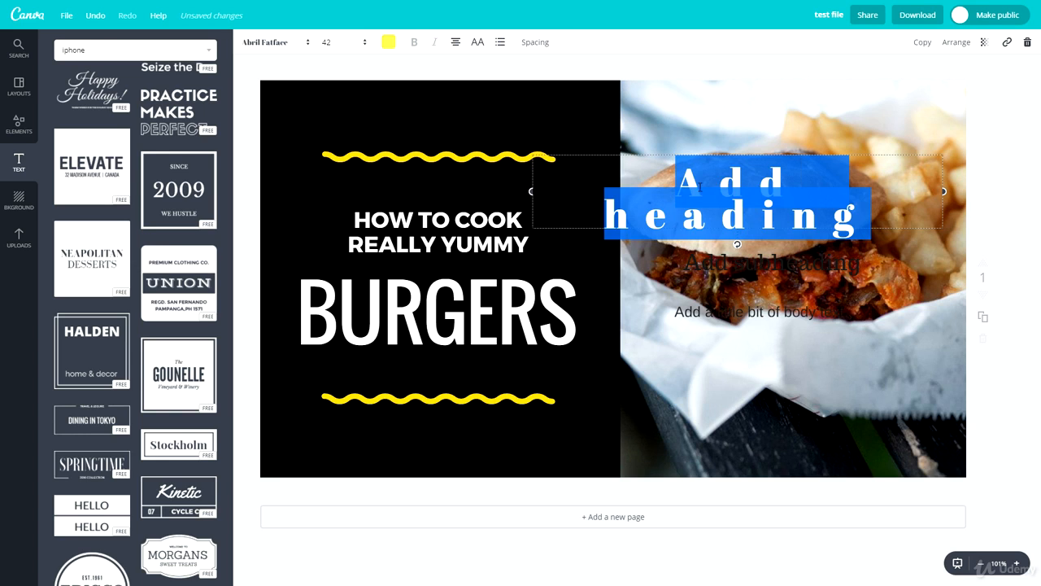
# Move the yellow heading so it overlaps the HOW TO COOK REALLY YUMMY text and send it back a layer
pyautogui.moveTo(613, 153); pyautogui.dragTo(458, 176)
pyautogui.click(361, 277)
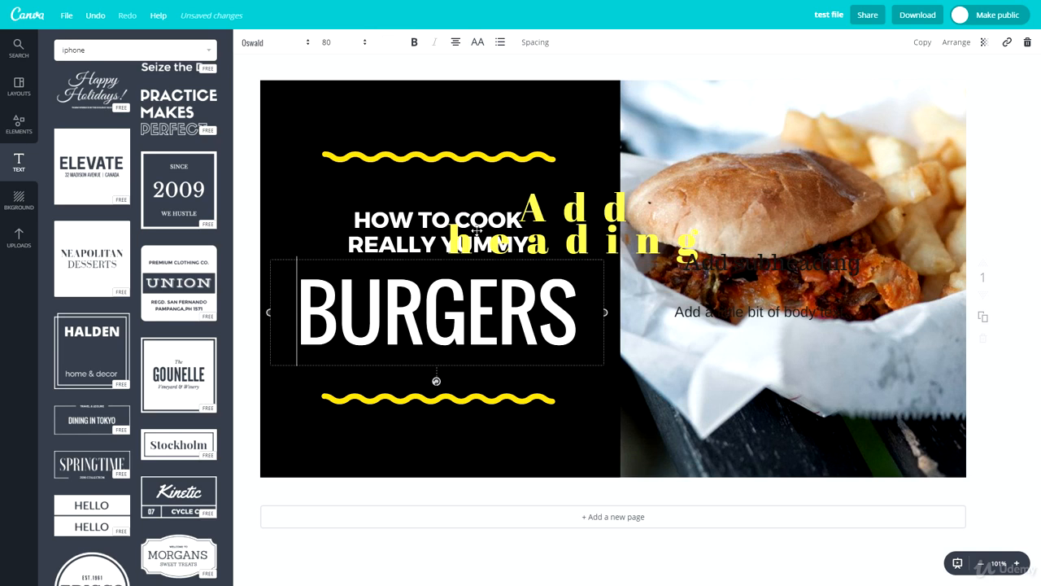
pyautogui.click(563, 208)
pyautogui.hotkey('ctrl', 'a')
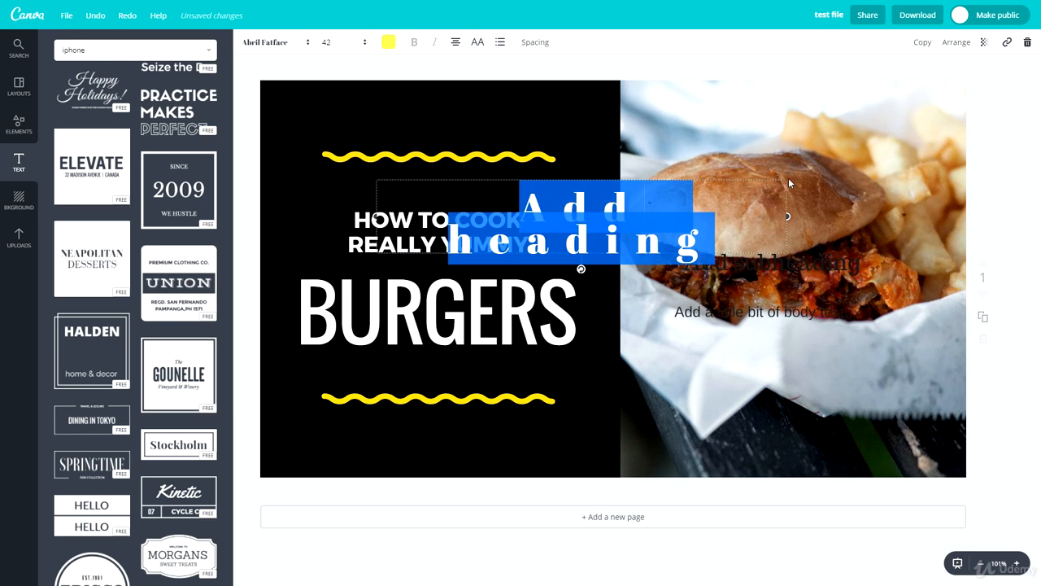
pyautogui.click(955, 43)
pyautogui.click(931, 90)
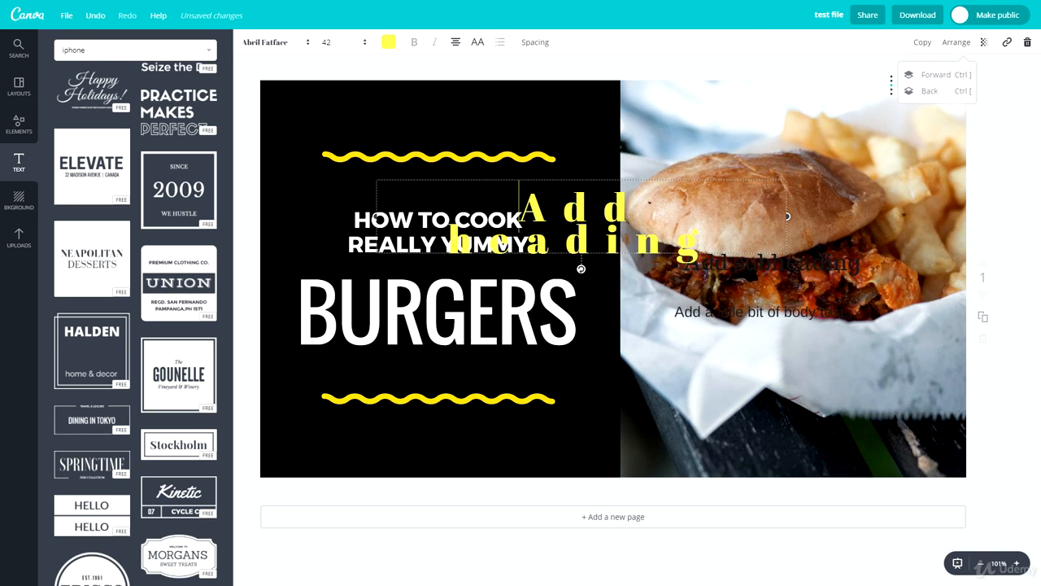
# Shift the HOW TO COOK REALLY YUMMY text slightly up and left, and move the yellow heading back over the bun
pyautogui.click(344, 225)
pyautogui.moveTo(464, 202)
pyautogui.mouseDown()
pyautogui.moveTo(453, 214)
pyautogui.moveTo(447, 198)
pyautogui.mouseUp()
pyautogui.moveTo(580, 212); pyautogui.dragTo(638, 190)
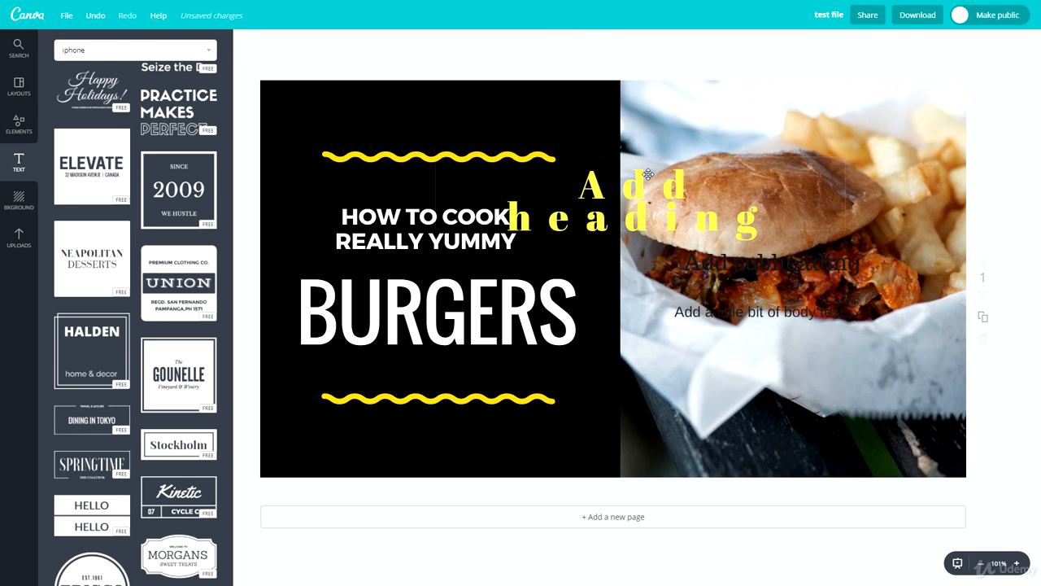
pyautogui.moveTo(648, 173); pyautogui.dragTo(714, 216)
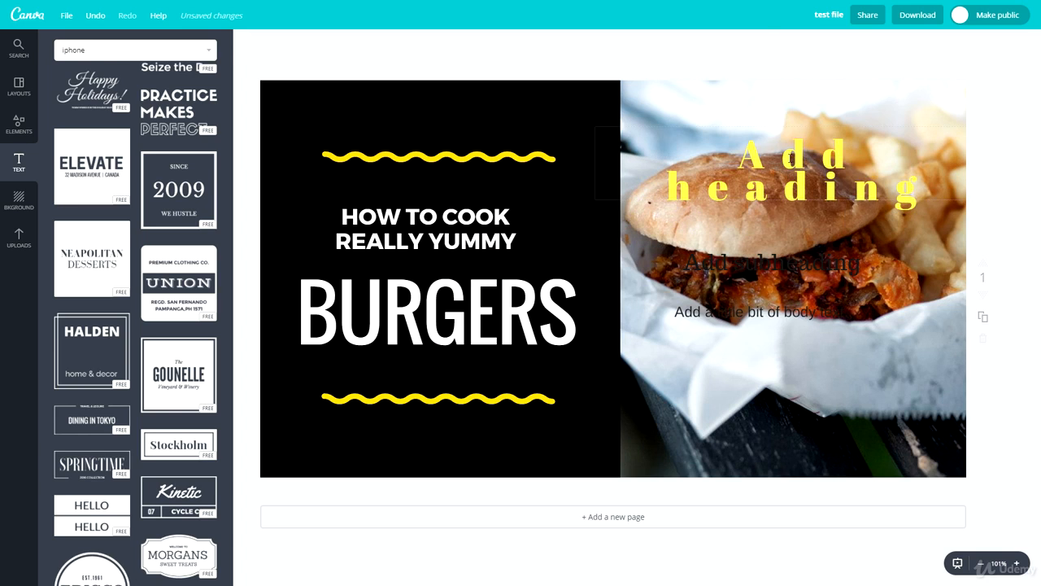
# Duplicate the yellow heading and place the copy below the body text on the photo
pyautogui.doubleClick(791, 158)
pyautogui.click(921, 41)
pyautogui.moveTo(791, 162); pyautogui.dragTo(779, 355)
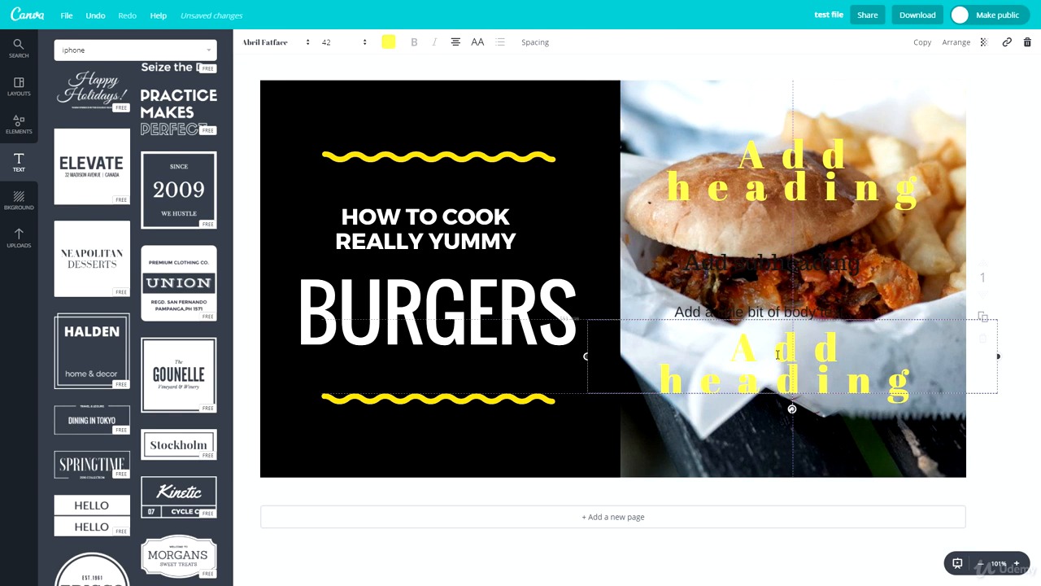
# Try the transparency and link options on the copied yellow heading, and delete the copy
pyautogui.click(984, 42)
pyautogui.moveTo(965, 77); pyautogui.dragTo(997, 74)
pyautogui.click(1005, 44)
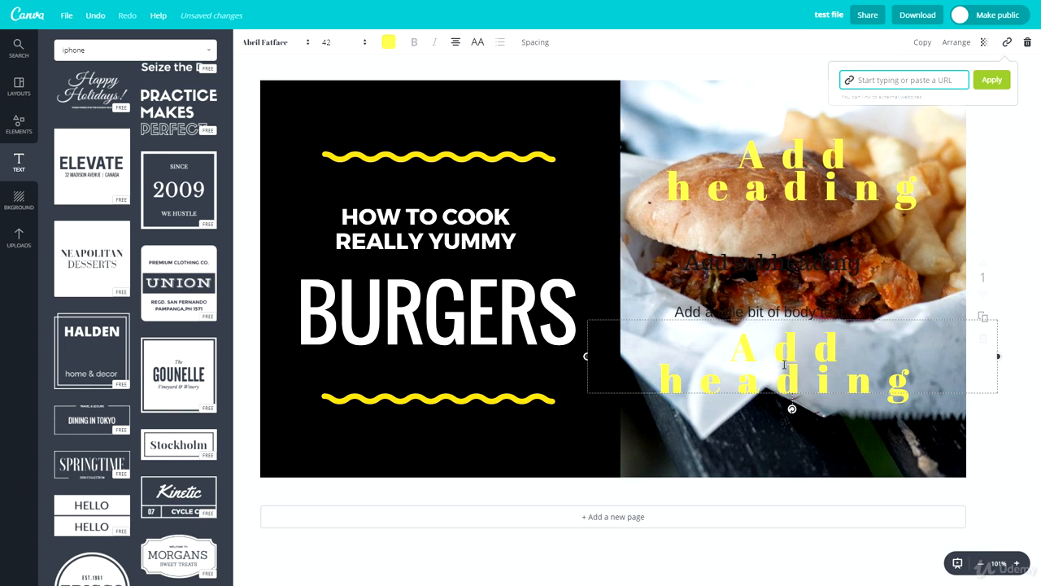
pyautogui.click(1025, 46)
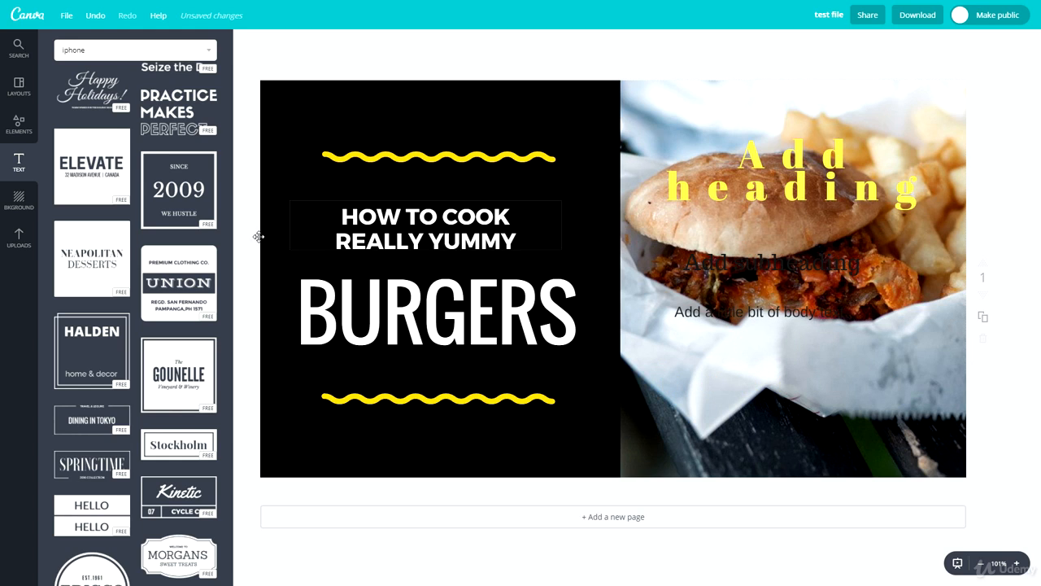
# Apply the mint checkered background and move the burger photo down to expose it behind the photo
pyautogui.click(18, 204)
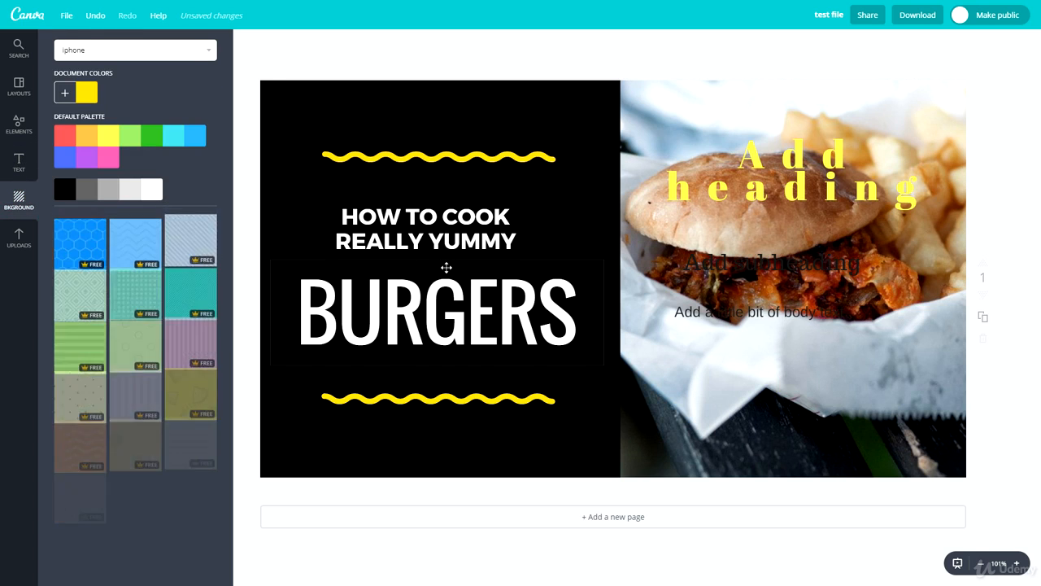
pyautogui.scroll(-3, 84, 274)
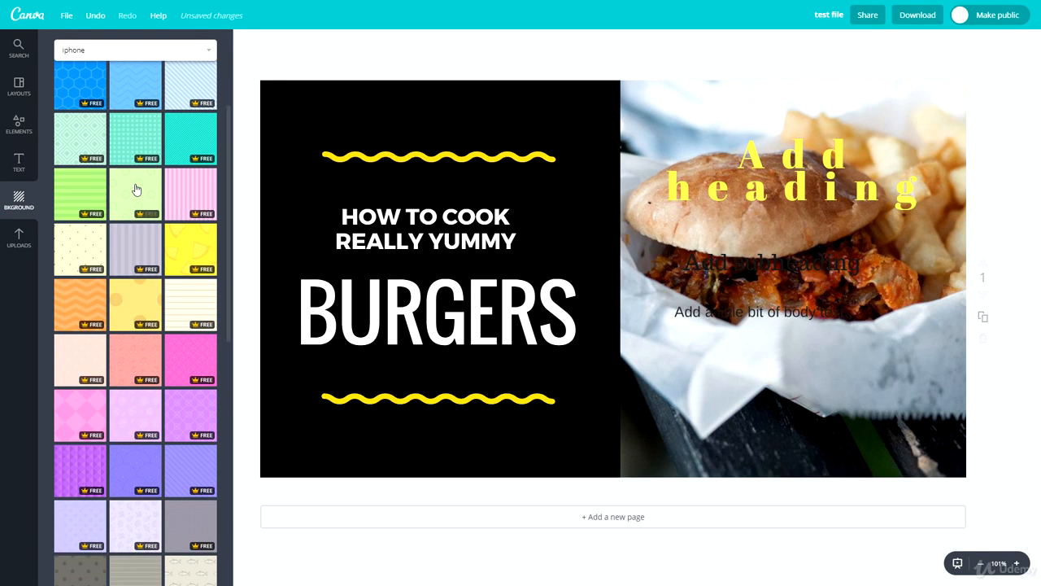
pyautogui.click(141, 237)
pyautogui.moveTo(634, 128); pyautogui.dragTo(655, 105)
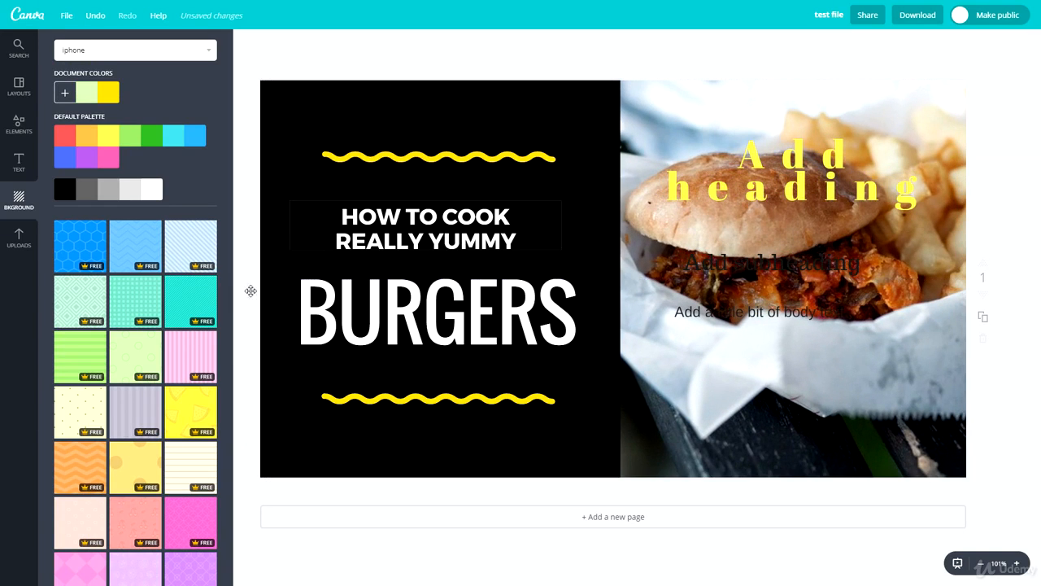
pyautogui.click(128, 316)
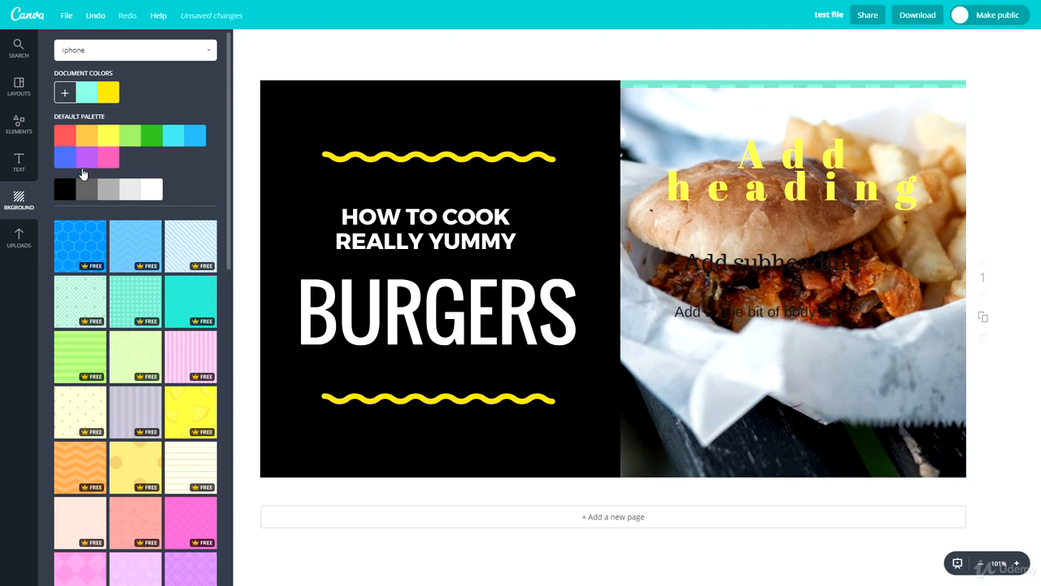
pyautogui.moveTo(728, 119); pyautogui.dragTo(711, 230)
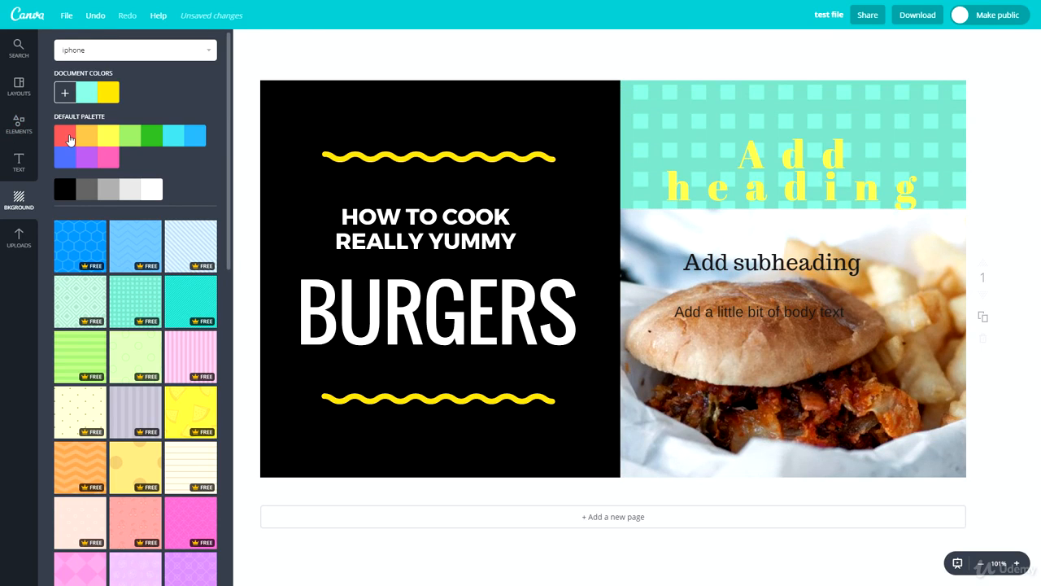
# Move the yellow heading below the body text and change the page background to solid light green
pyautogui.moveTo(707, 120); pyautogui.dragTo(652, 498)
pyautogui.click(673, 112)
pyautogui.moveTo(691, 190); pyautogui.dragTo(665, 378)
pyautogui.click(129, 135)
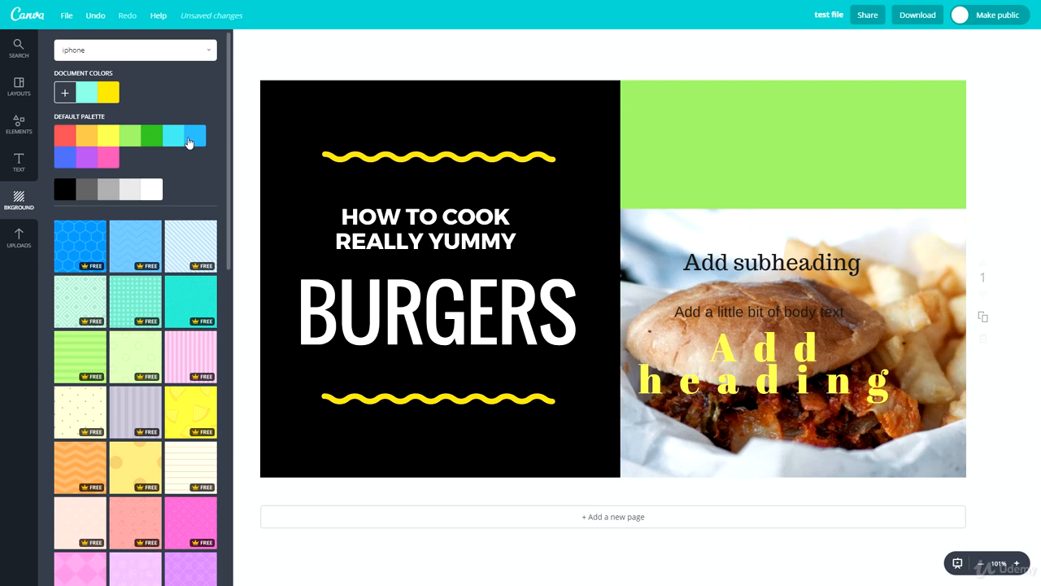
# Delete all text, shapes and the photo from the page, and set the background to solid light blue
pyautogui.moveTo(525, 155); pyautogui.dragTo(528, 294)
pyautogui.moveTo(536, 150); pyautogui.dragTo(597, 273)
pyautogui.moveTo(602, 245); pyautogui.dragTo(587, 386)
pyautogui.moveTo(359, 126); pyautogui.dragTo(846, 492)
pyautogui.press('Delete')
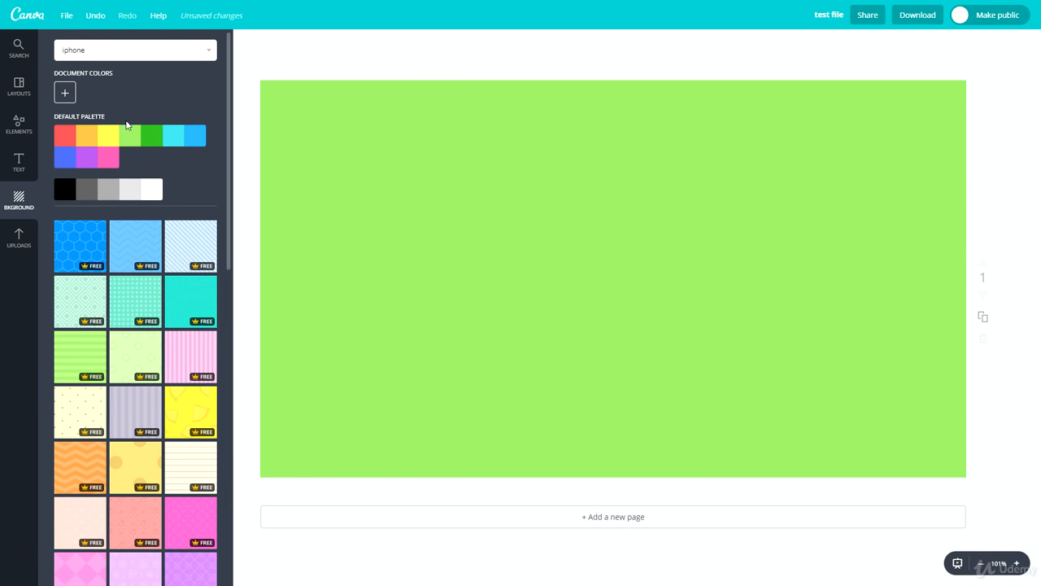
pyautogui.click(82, 135)
pyautogui.click(195, 135)
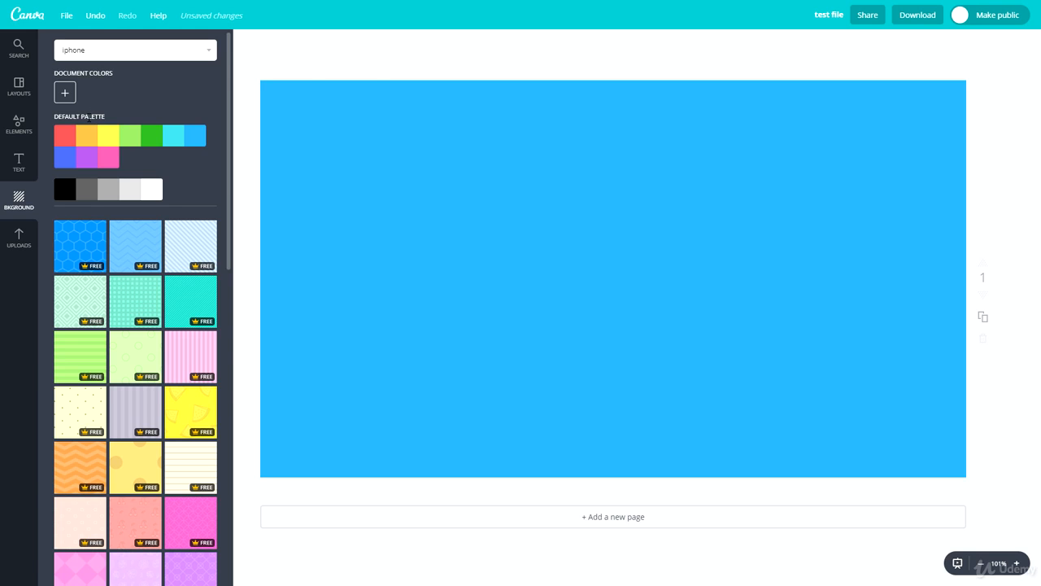
# Add a new page, duplicate it, and delete both extra pages
pyautogui.scroll(-3, 93, 260)
pyautogui.click(621, 517)
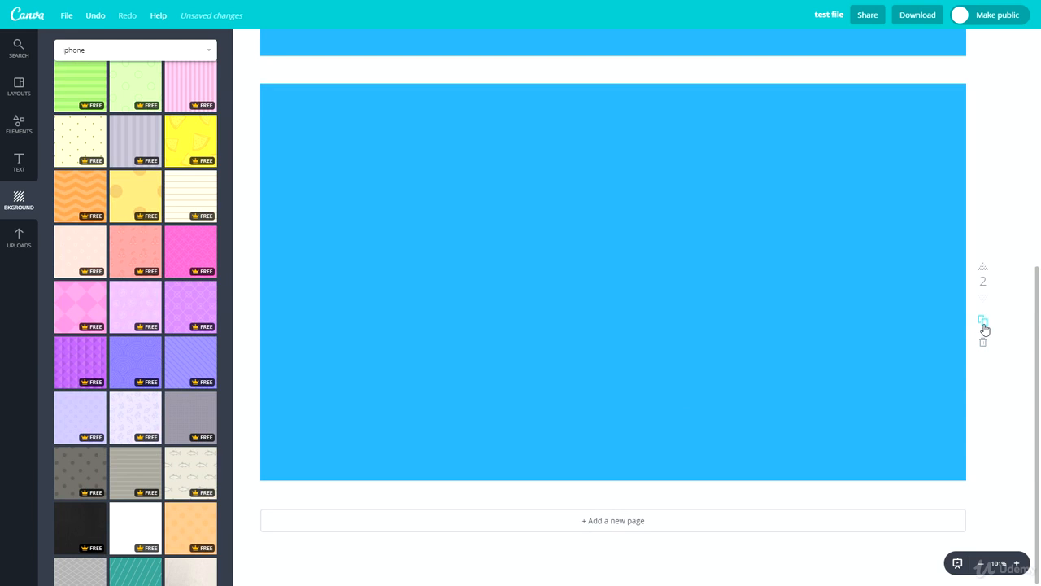
pyautogui.click(983, 323)
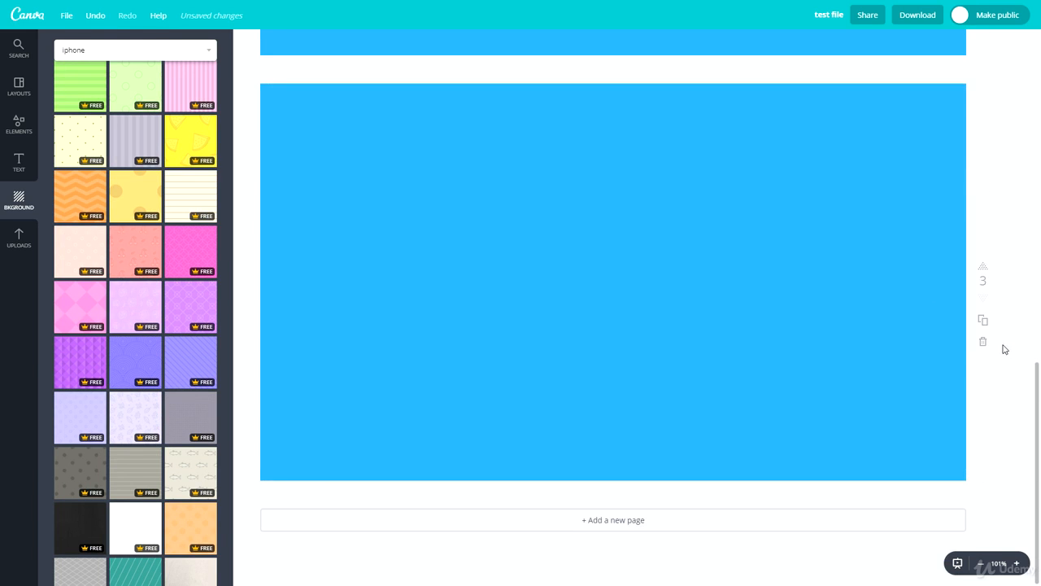
pyautogui.click(983, 342)
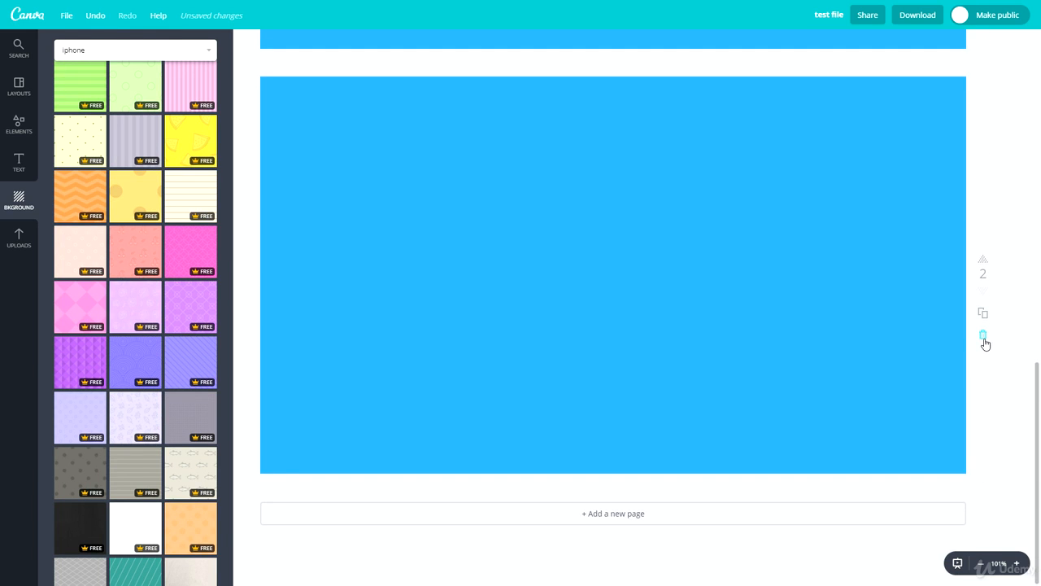
pyautogui.click(983, 337)
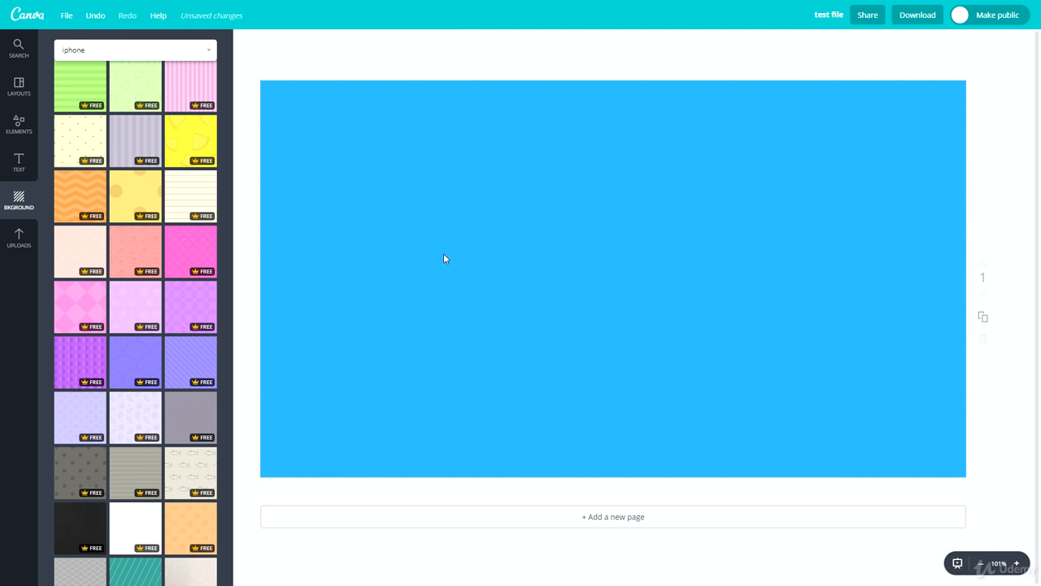
# Duplicate the first page and check the PNG download options, entering 3 as the page range without downloading
pyautogui.click(980, 317)
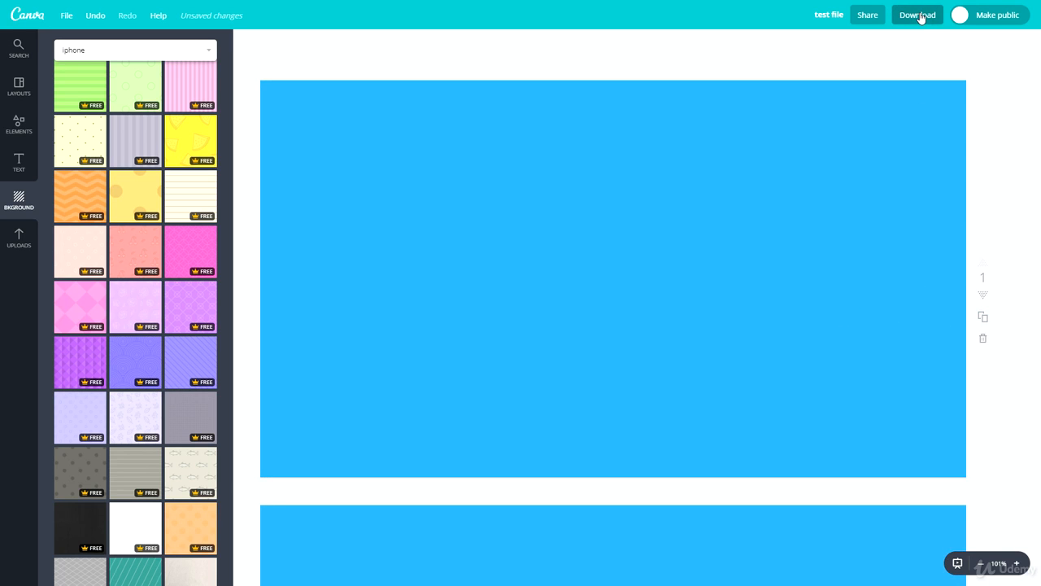
pyautogui.click(920, 16)
pyautogui.click(874, 201)
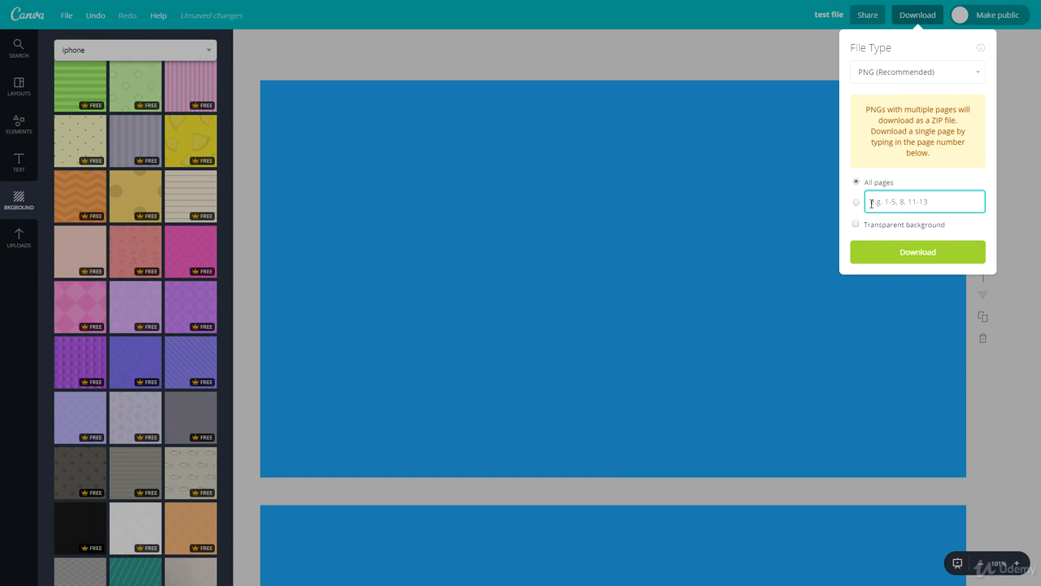
pyautogui.write('3')
pyautogui.click(599, 174)
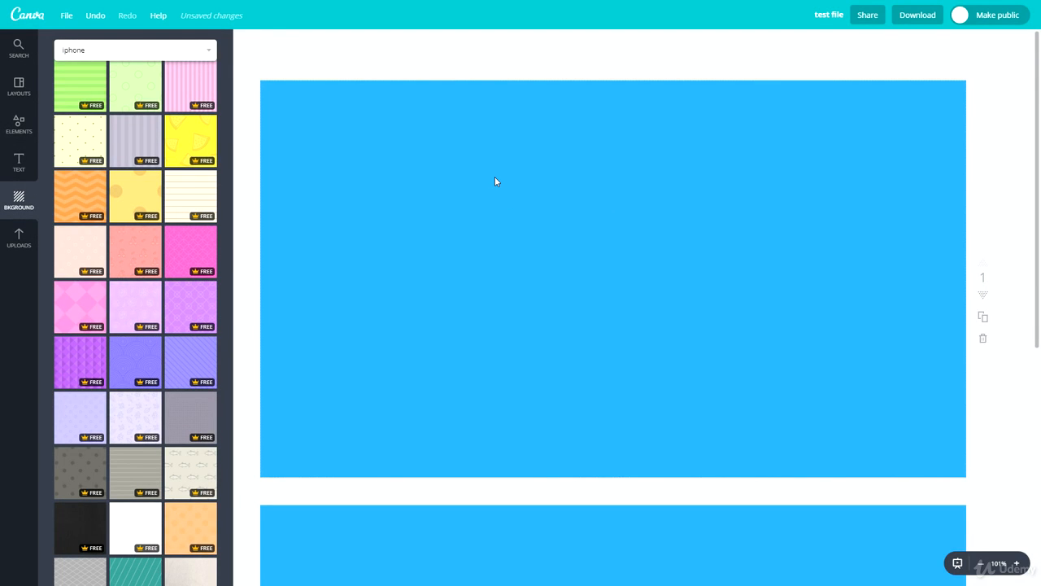
pyautogui.click(916, 17)
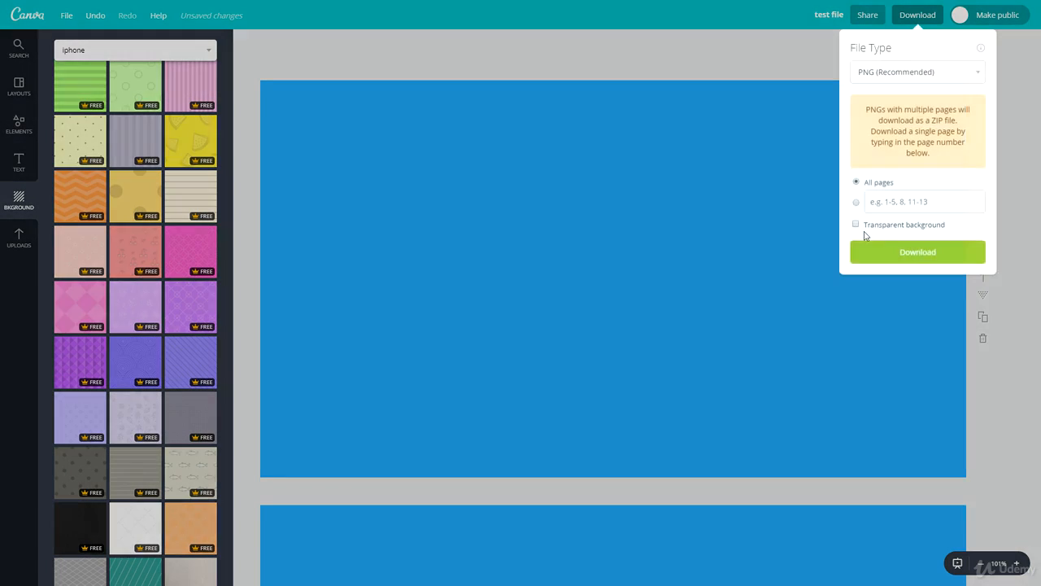
pyautogui.click(734, 248)
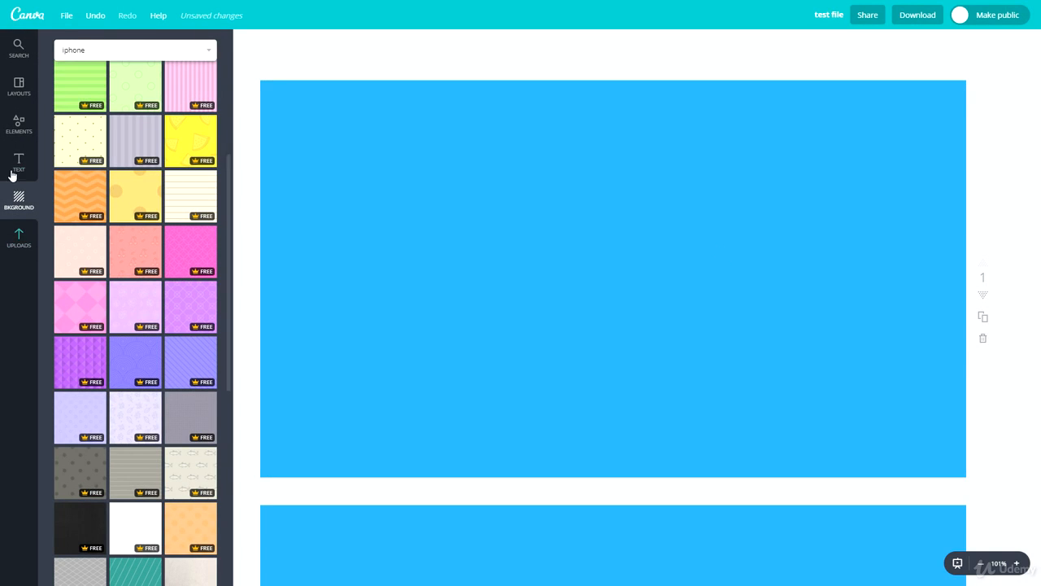
# Place the uploaded image of dollar-bill balls on the first page and delete it
pyautogui.click(19, 236)
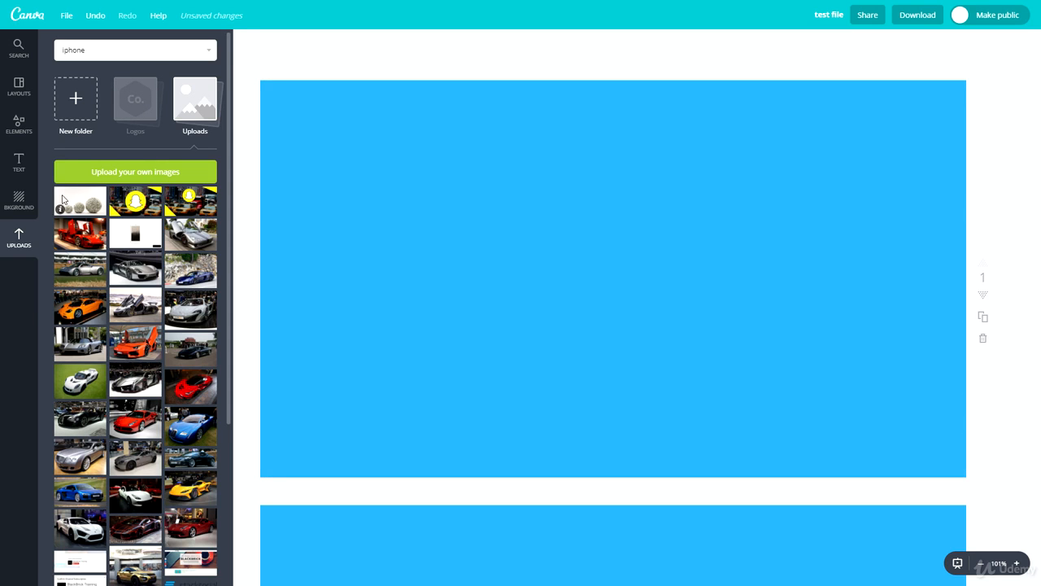
pyautogui.moveTo(63, 200); pyautogui.dragTo(455, 219)
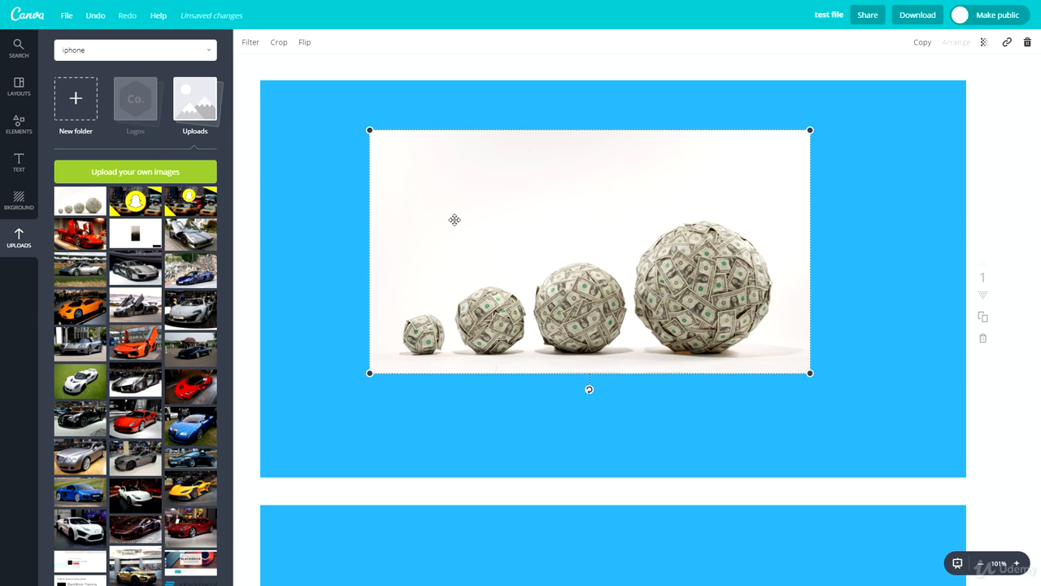
pyautogui.press('Delete')
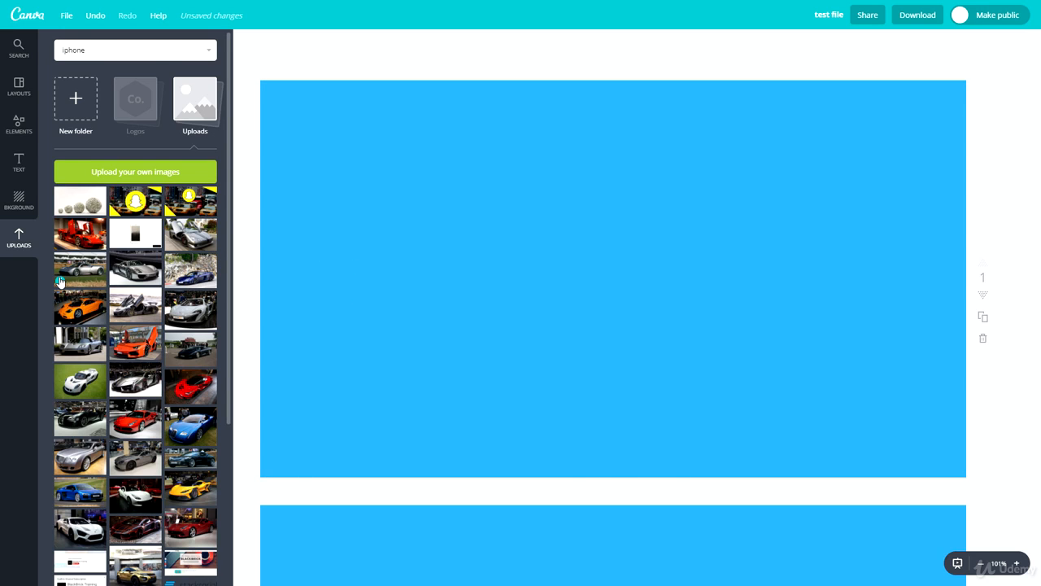
# Browse the uploaded images and try out the BlackBrick website screenshot over the first page
pyautogui.scroll(-3, 242, 463)
pyautogui.scroll(-2, 186, 426)
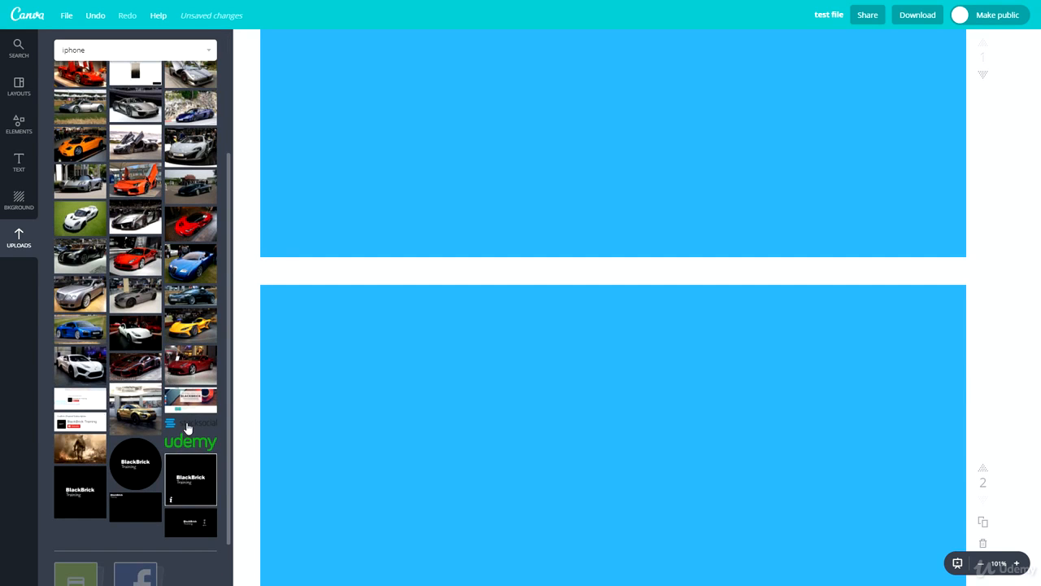
pyautogui.click(184, 401)
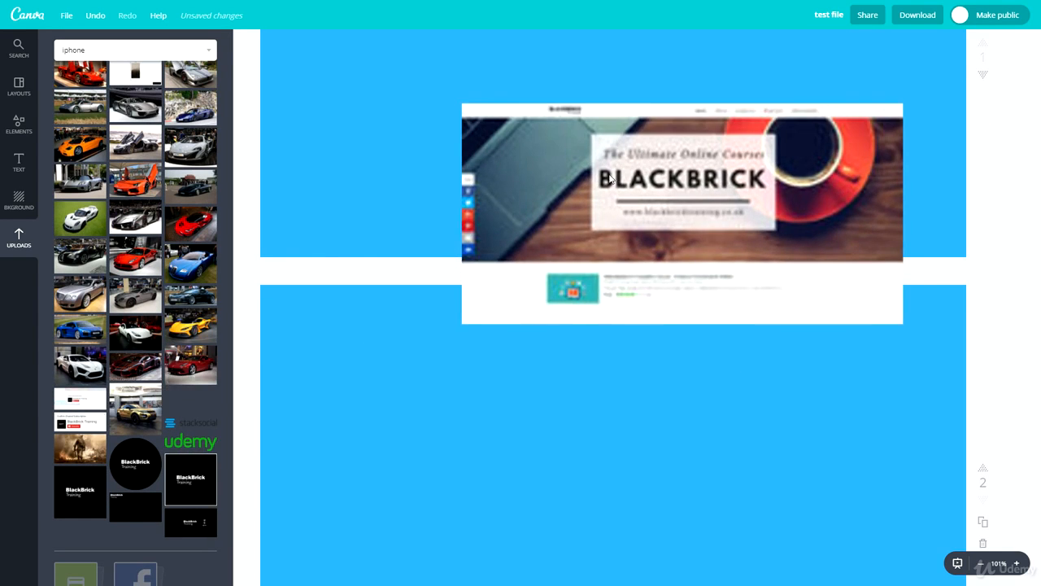
pyautogui.scroll(2, 114, 321)
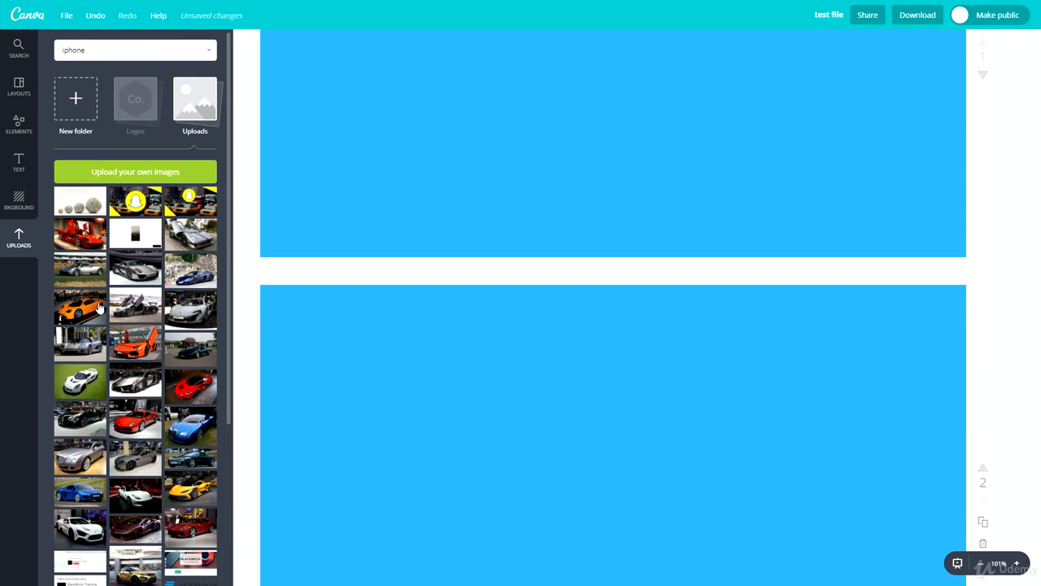
# Return to the image search and look through the iphone results and the design's two blue pages
pyautogui.click(29, 54)
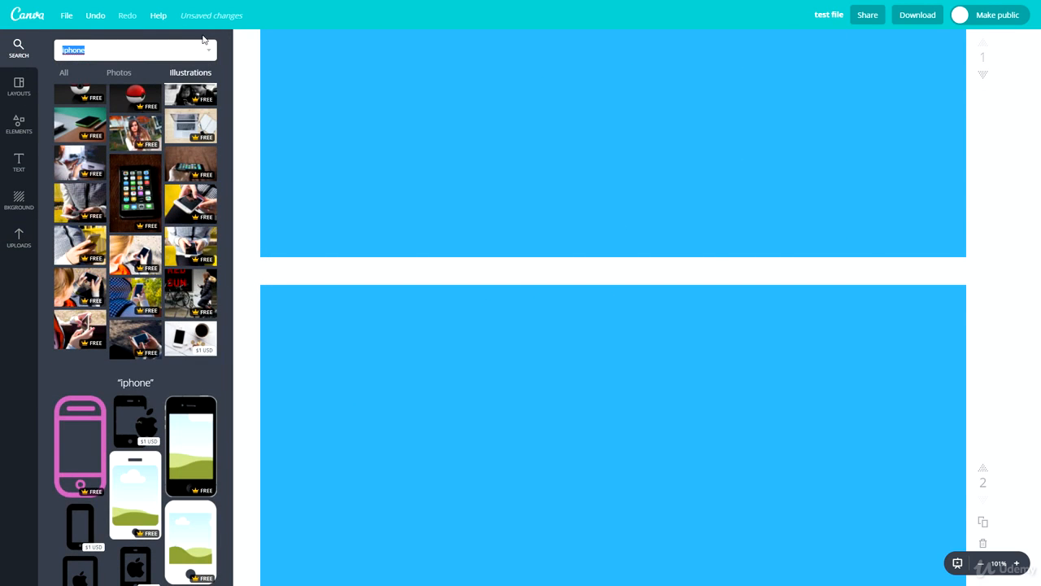
pyautogui.click(473, 134)
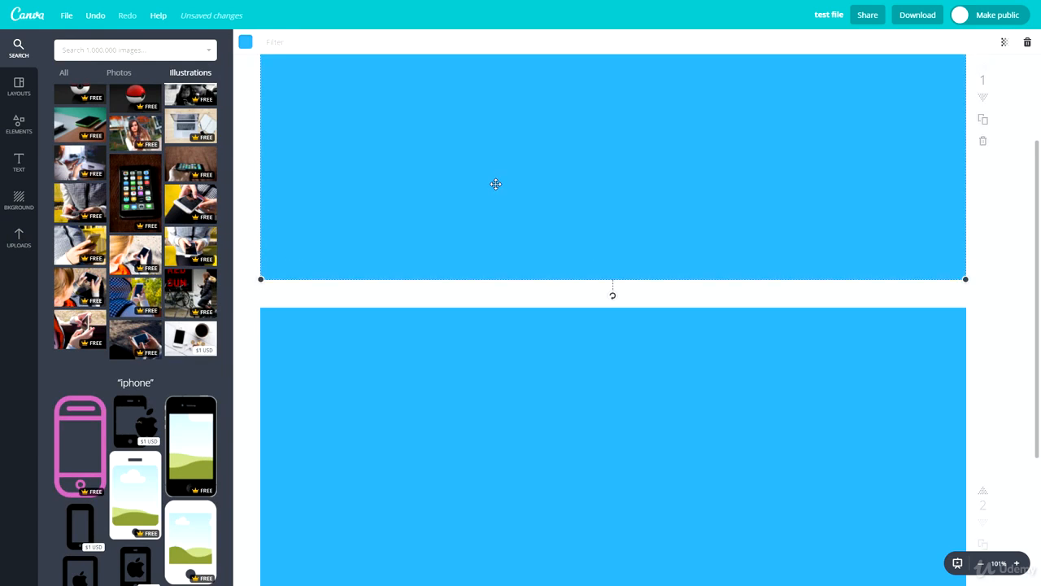
pyautogui.scroll(-3, 429, 200)
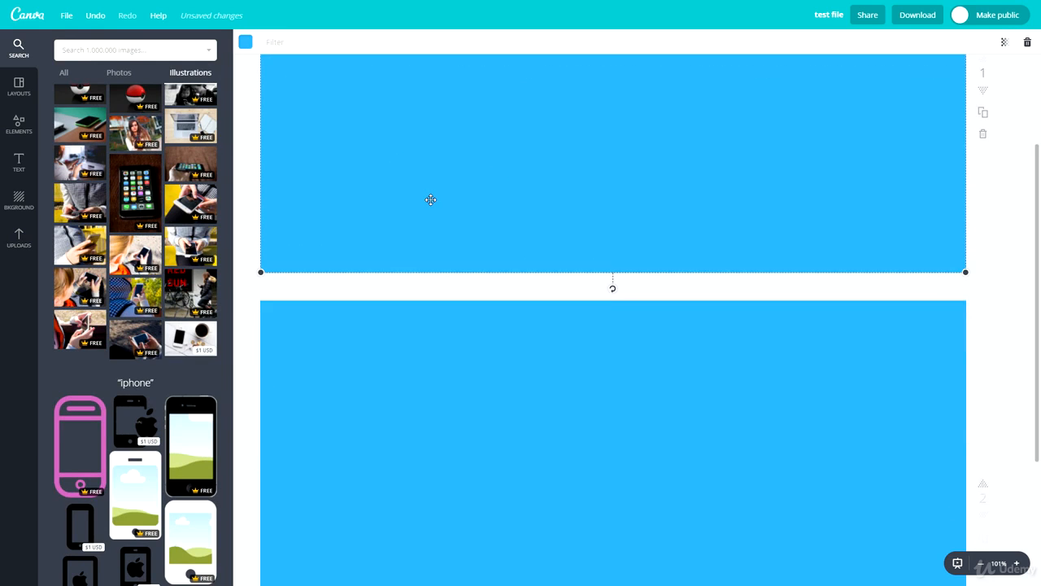
pyautogui.scroll(-3, 418, 216)
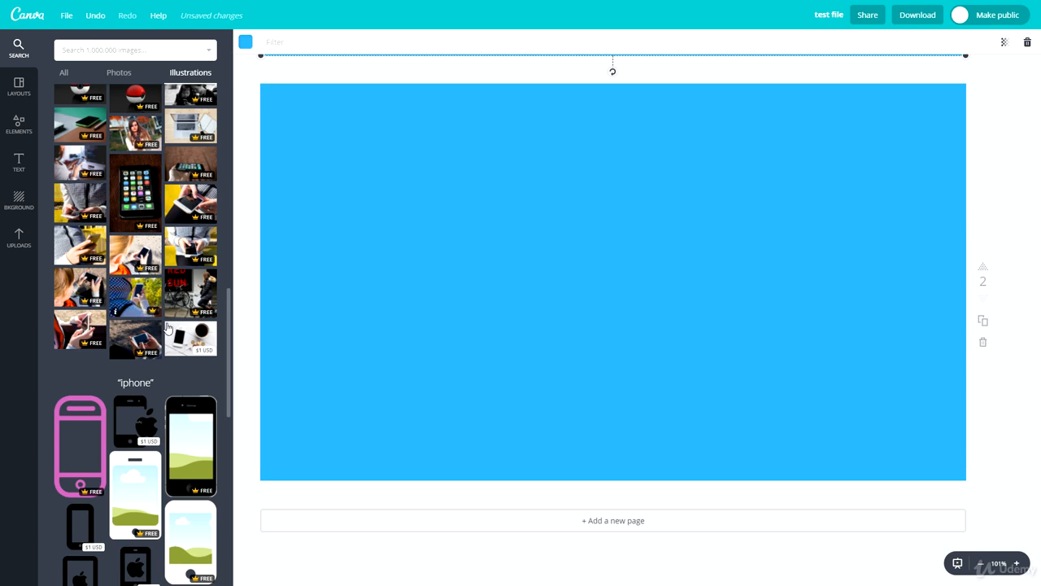
pyautogui.scroll(-5, 155, 333)
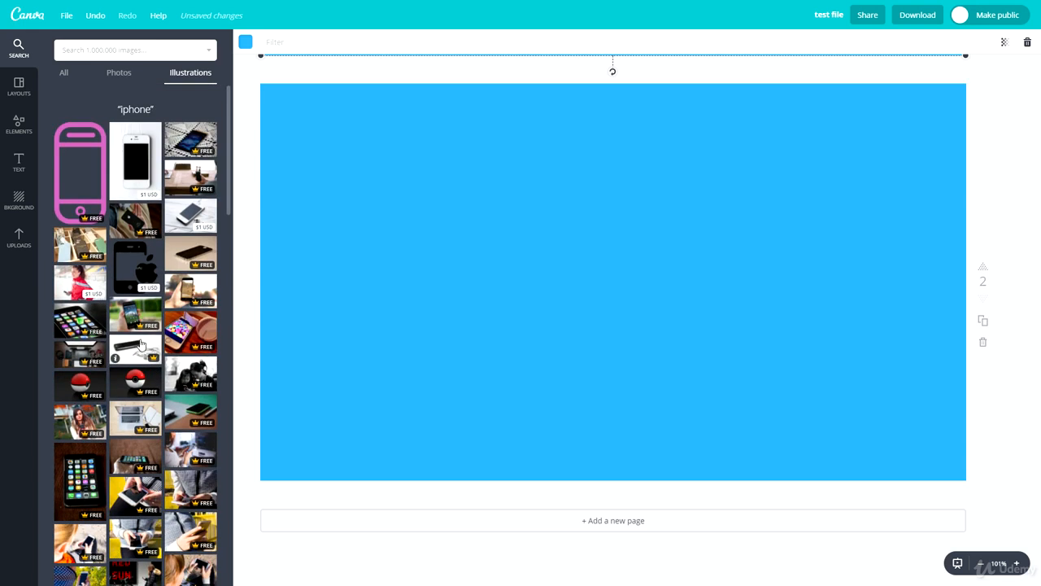